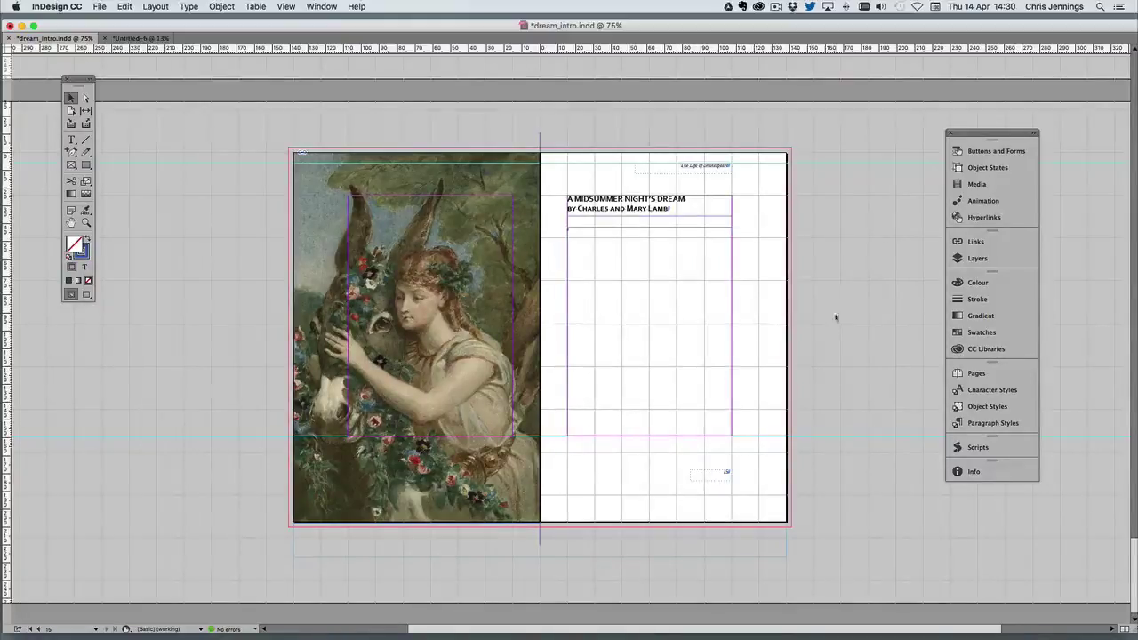
Select the empty frame under the title and check its size in the Info panel, about 92 × 117 mm.
{"action": "left_click", "coordinate": [588, 256]}
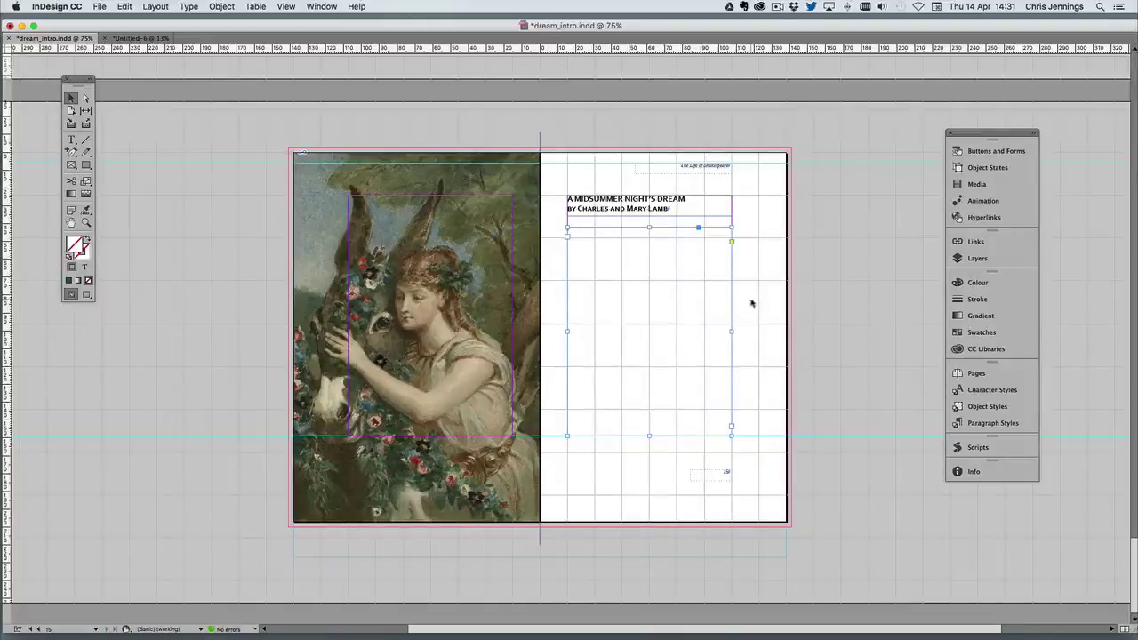
{"action": "left_click", "coordinate": [971, 470]}
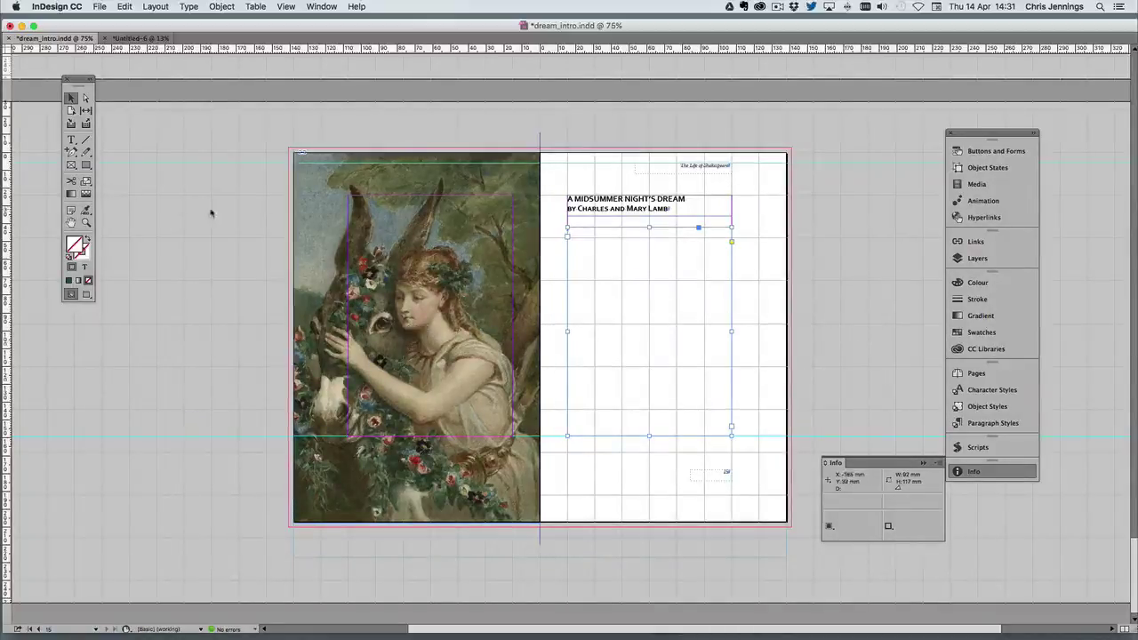
{"action": "left_click", "coordinate": [98, 7]}
{"action": "mouse_move", "coordinate": [108, 21]}
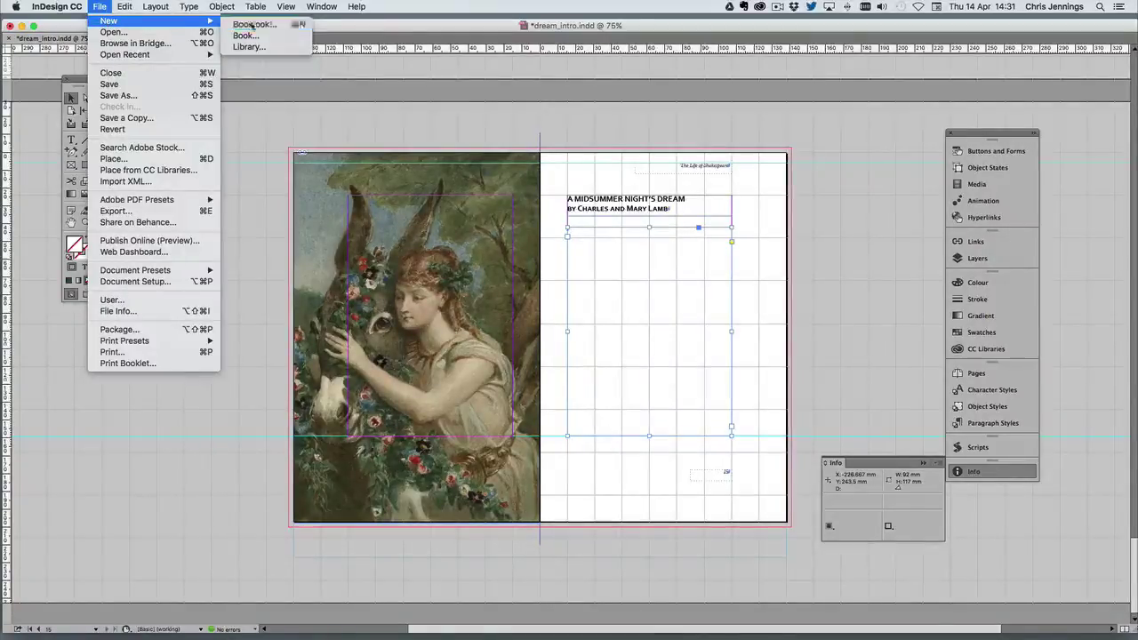
Create a 210 × 5400 mm single-page document with a primary text frame and no facing pages.
{"action": "left_click", "coordinate": [251, 24]}
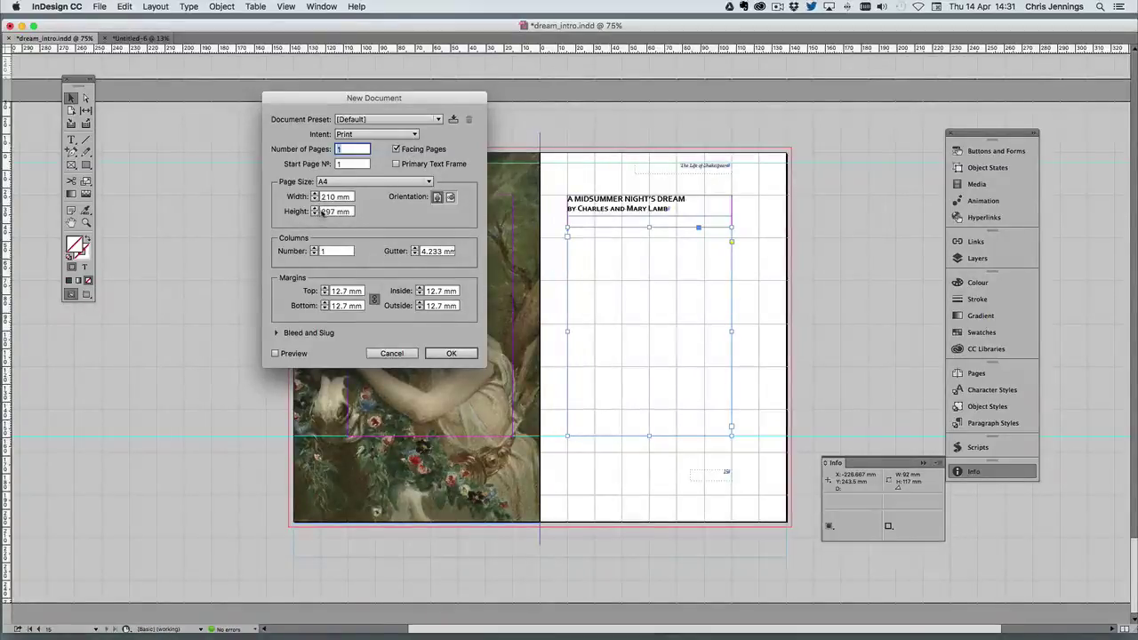
{"action": "triple_click", "coordinate": [323, 211]}
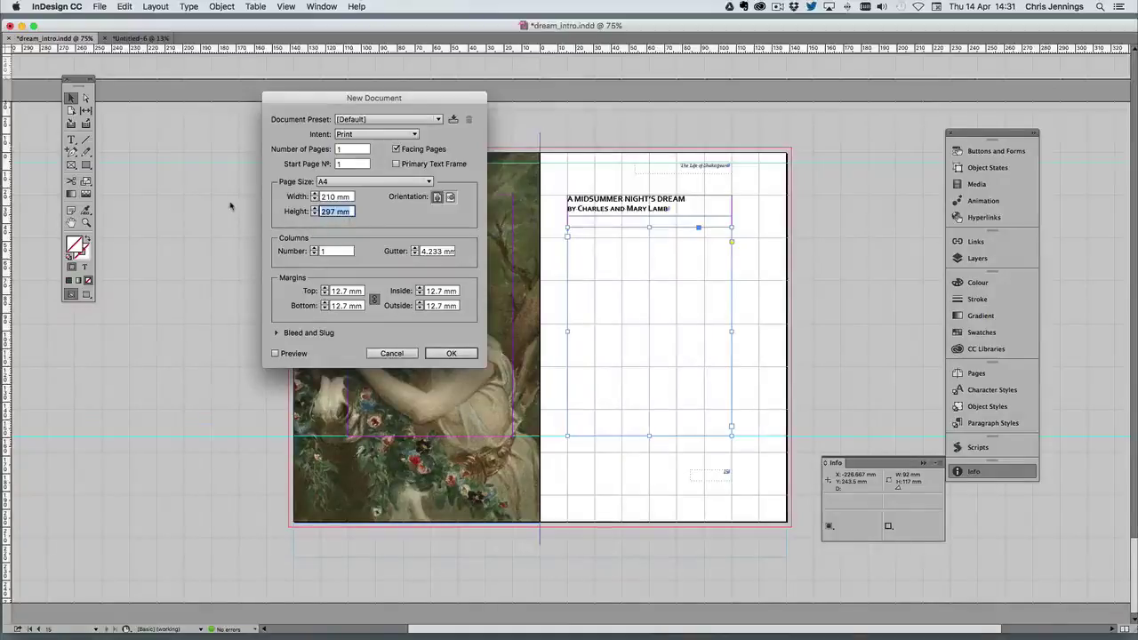
{"action": "type", "text": "5400"}
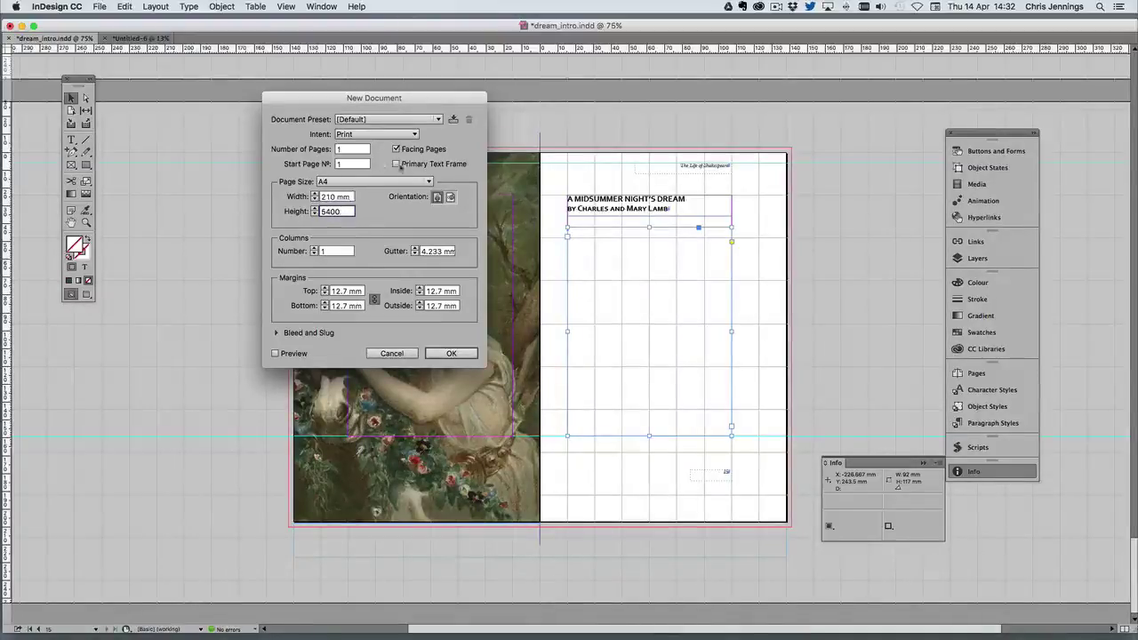
{"action": "left_click", "coordinate": [396, 148]}
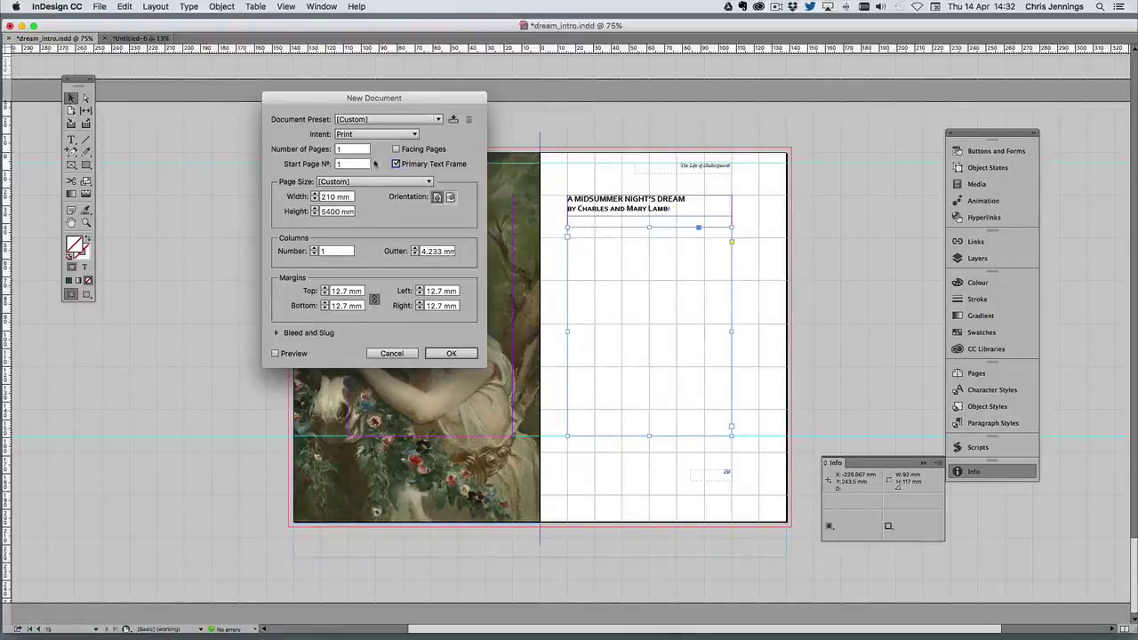
{"action": "left_click", "coordinate": [440, 355]}
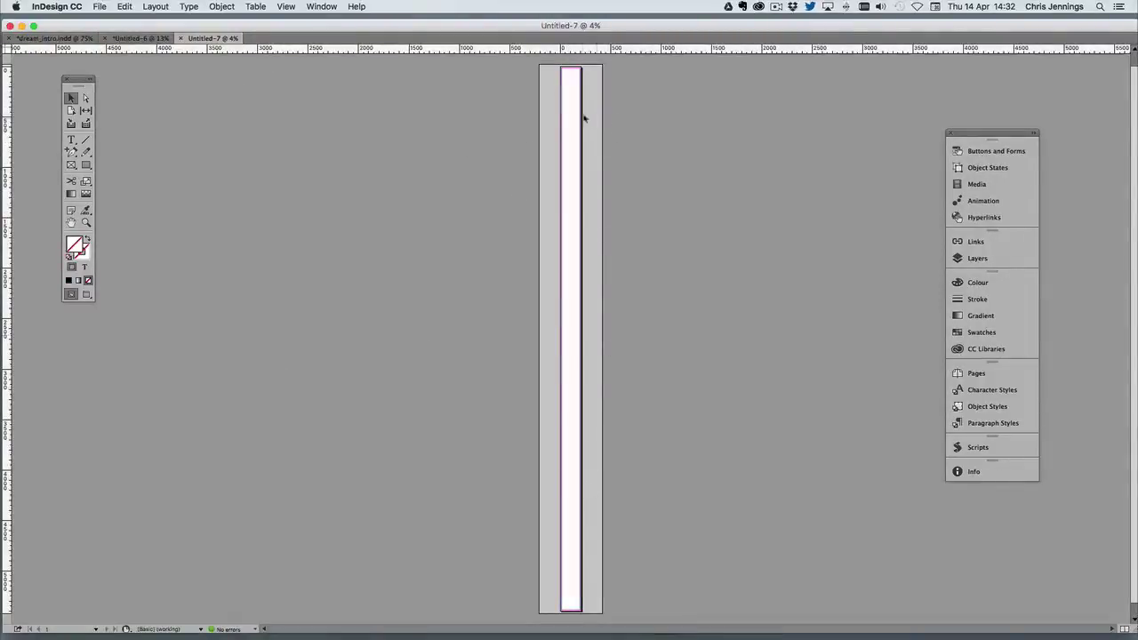
Toggle the margin guides off and back on, and hide all panels.
{"action": "key", "text": "super+semicolon"}
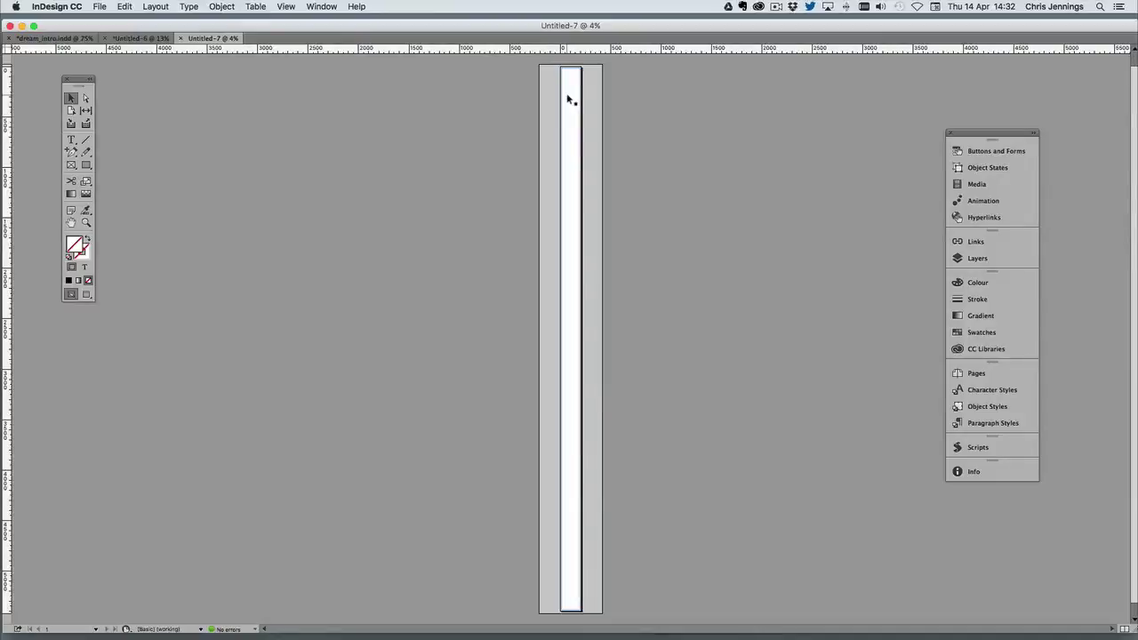
{"action": "key", "text": "super+semicolon"}
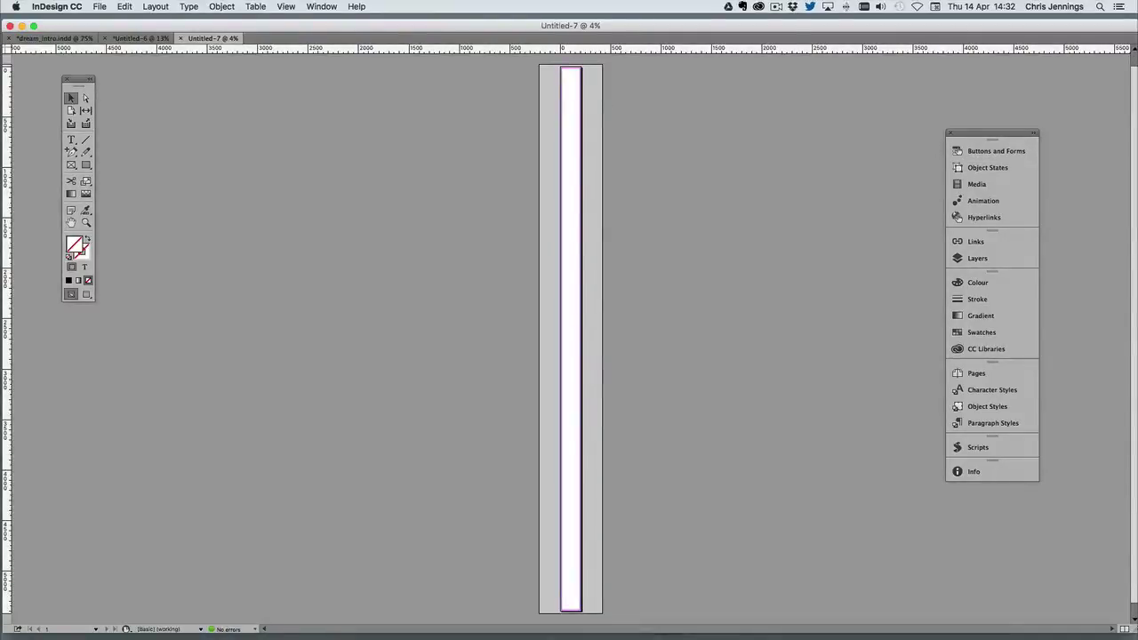
{"action": "key", "text": "Tab"}
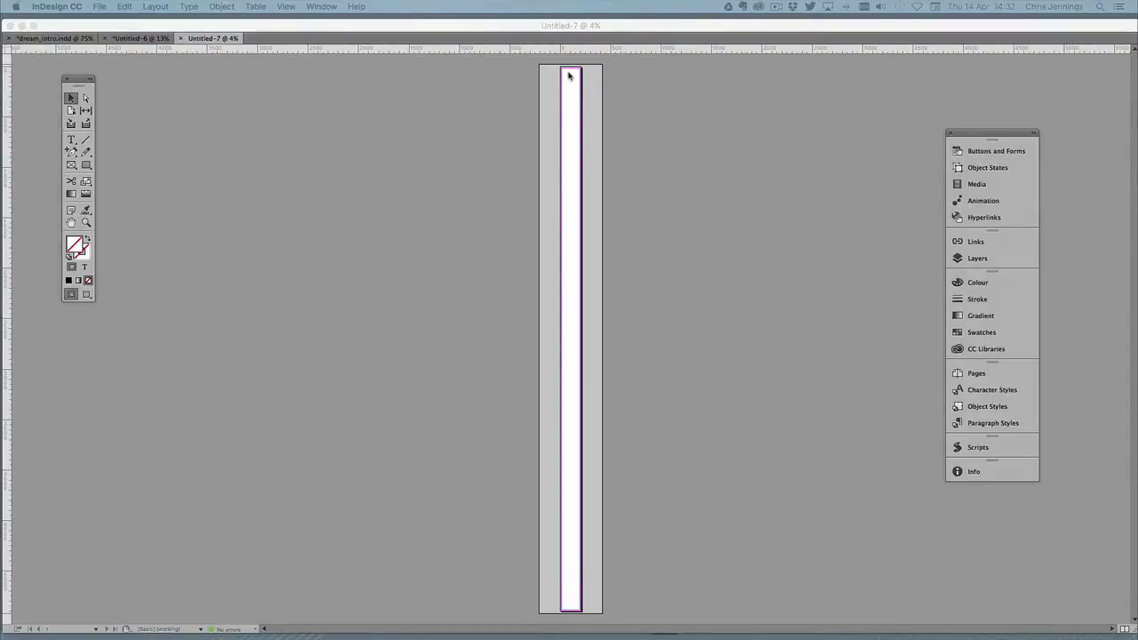
Paste the story text into the tall page's primary text frame.
{"action": "left_click", "coordinate": [567, 78]}
{"action": "double_click", "coordinate": [567, 78]}
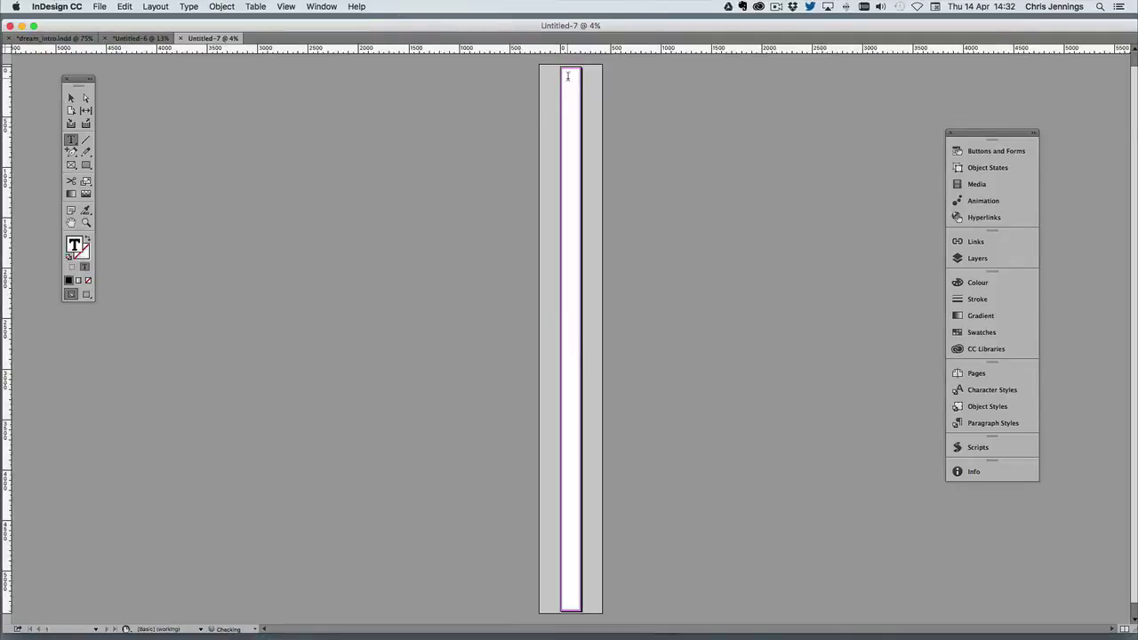
{"action": "key", "text": "Escape"}
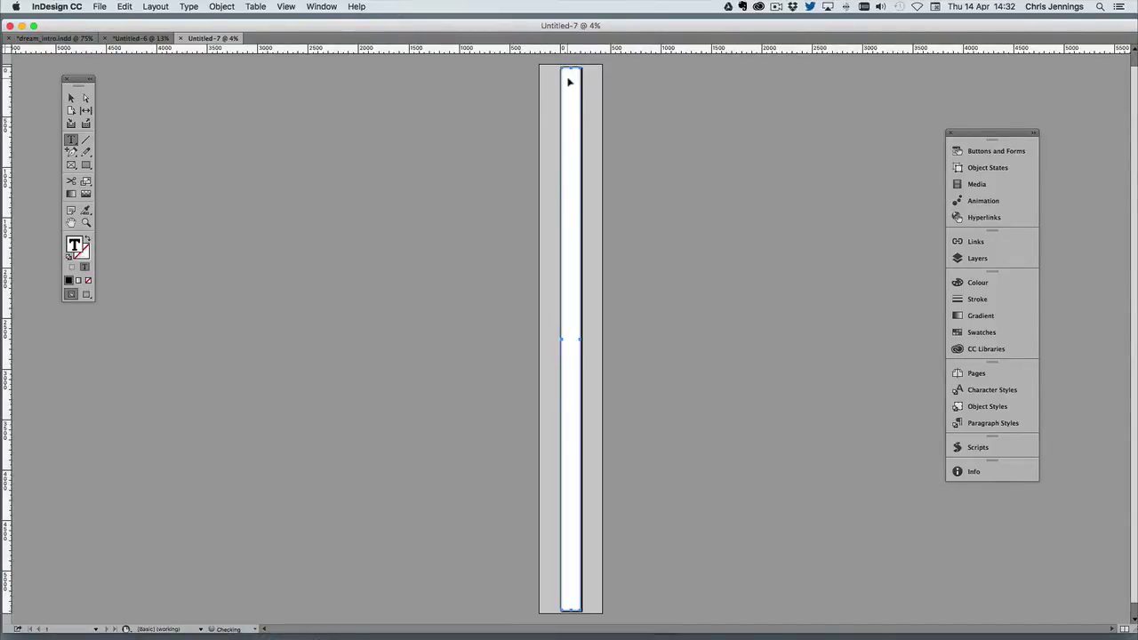
{"action": "key", "text": "super+v"}
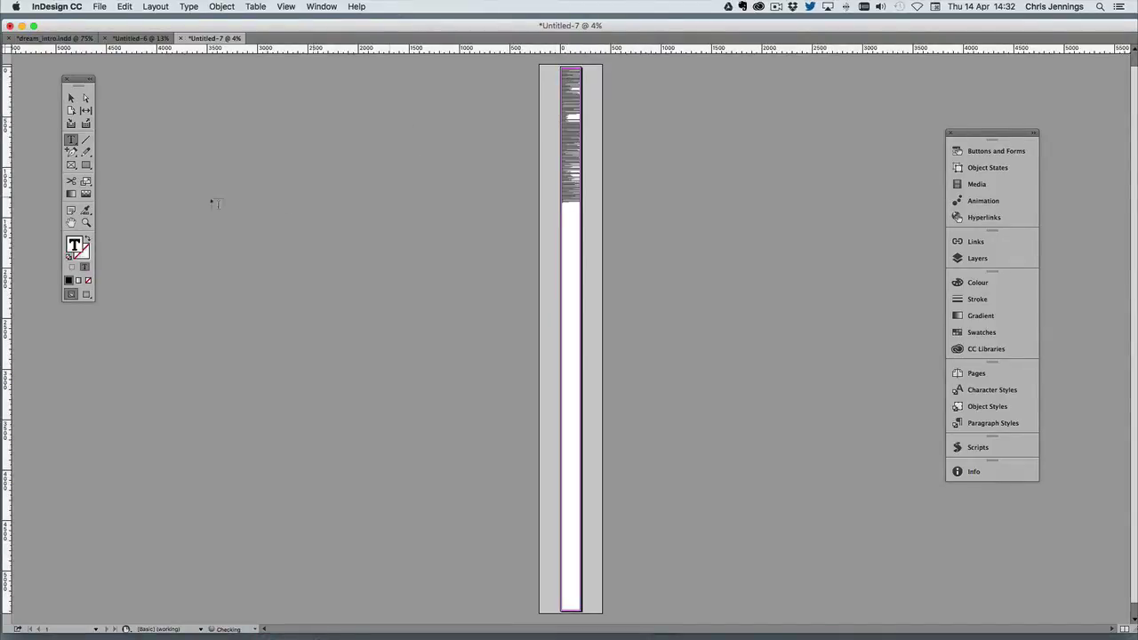
{"action": "key", "text": "Escape"}
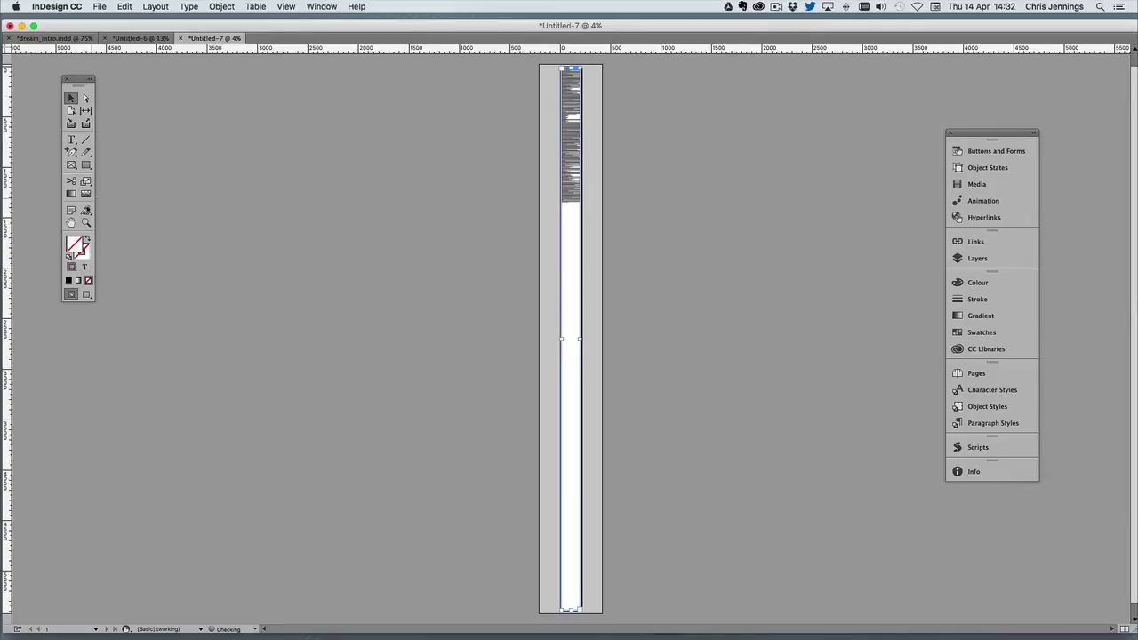
{"action": "left_click", "coordinate": [86, 222]}
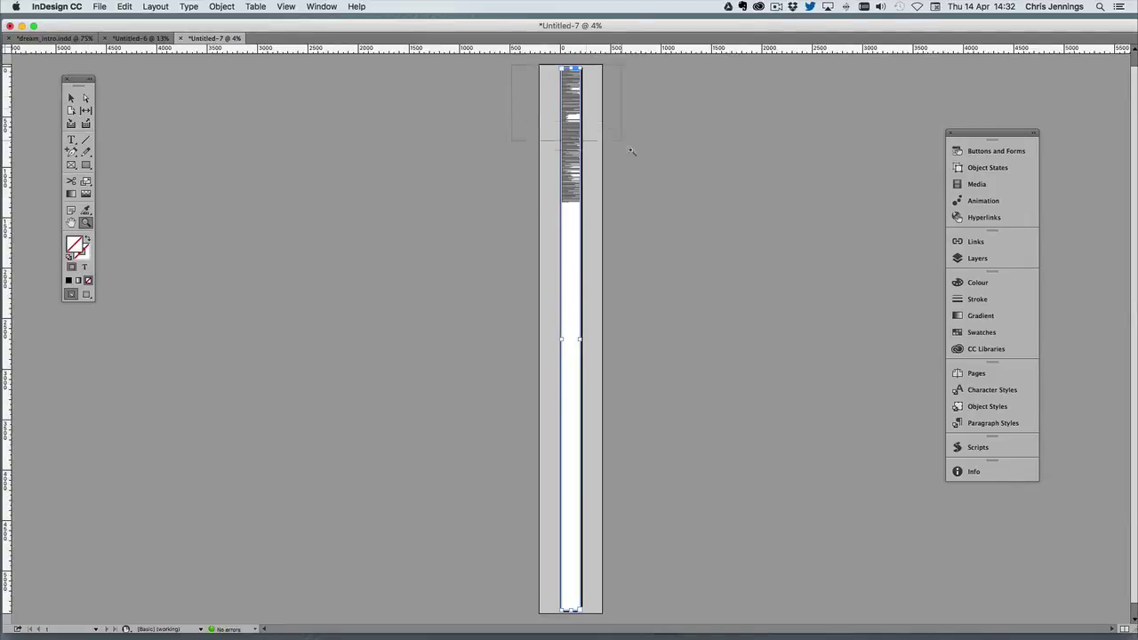
Zoom in on the top of the tall page and float the Info panel.
{"action": "left_click_drag", "start_coordinate": [511, 67], "coordinate": [695, 238]}
{"action": "left_click", "coordinate": [72, 99]}
{"action": "left_click", "coordinate": [974, 469]}
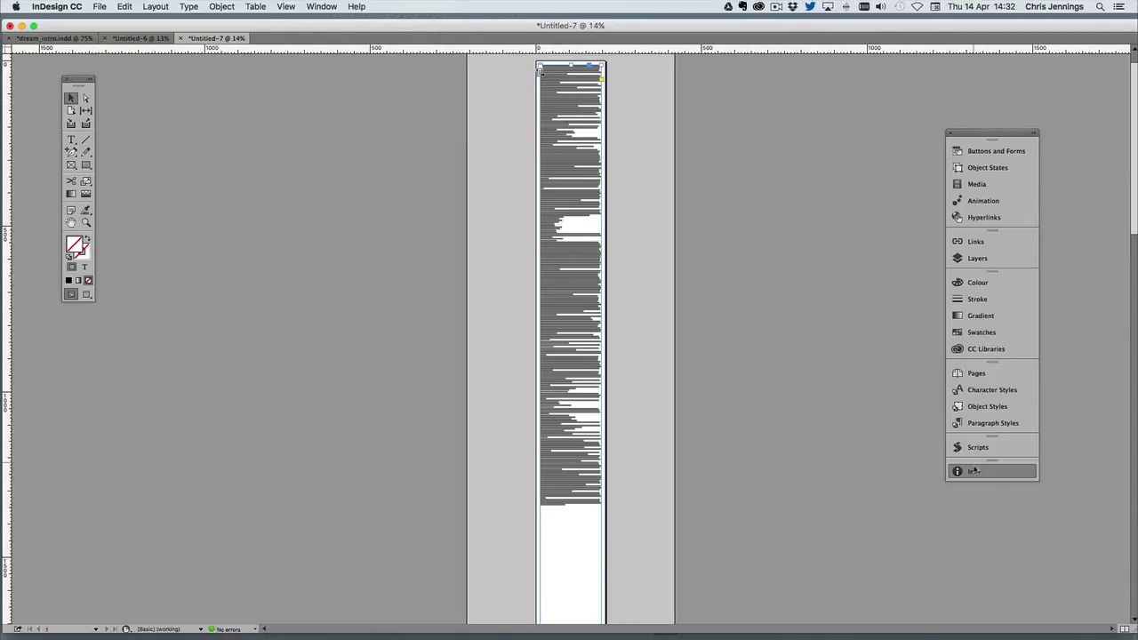
{"action": "left_click_drag", "start_coordinate": [850, 463], "coordinate": [715, 83]}
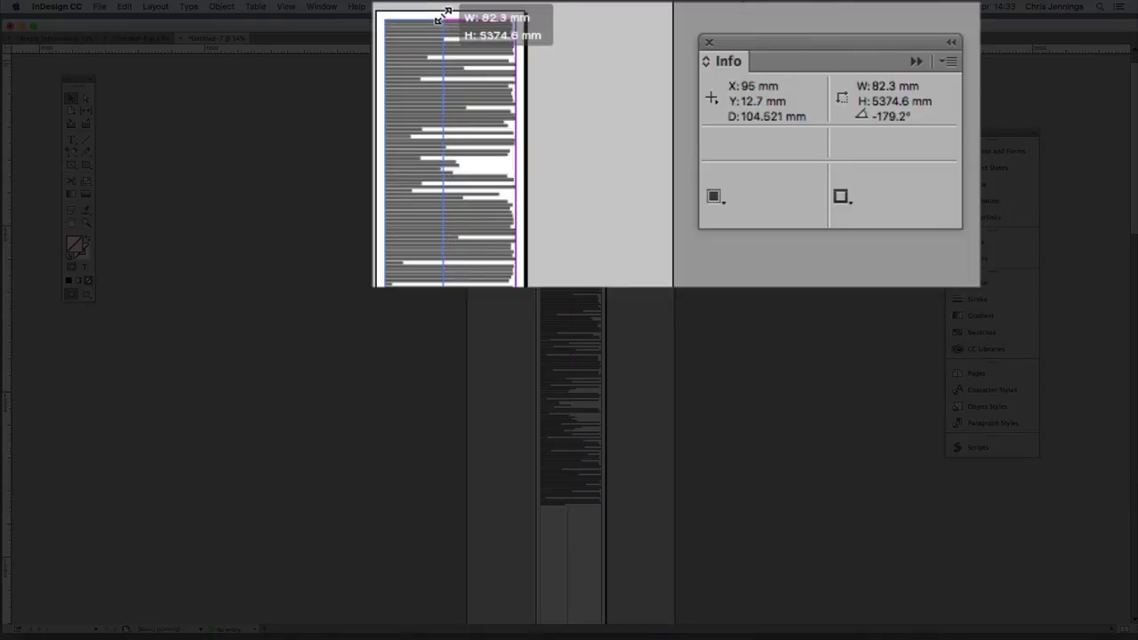
Drag the story frame's right edge in to about 84 mm wide.
{"action": "left_click_drag", "start_coordinate": [452, 14], "coordinate": [447, 18]}
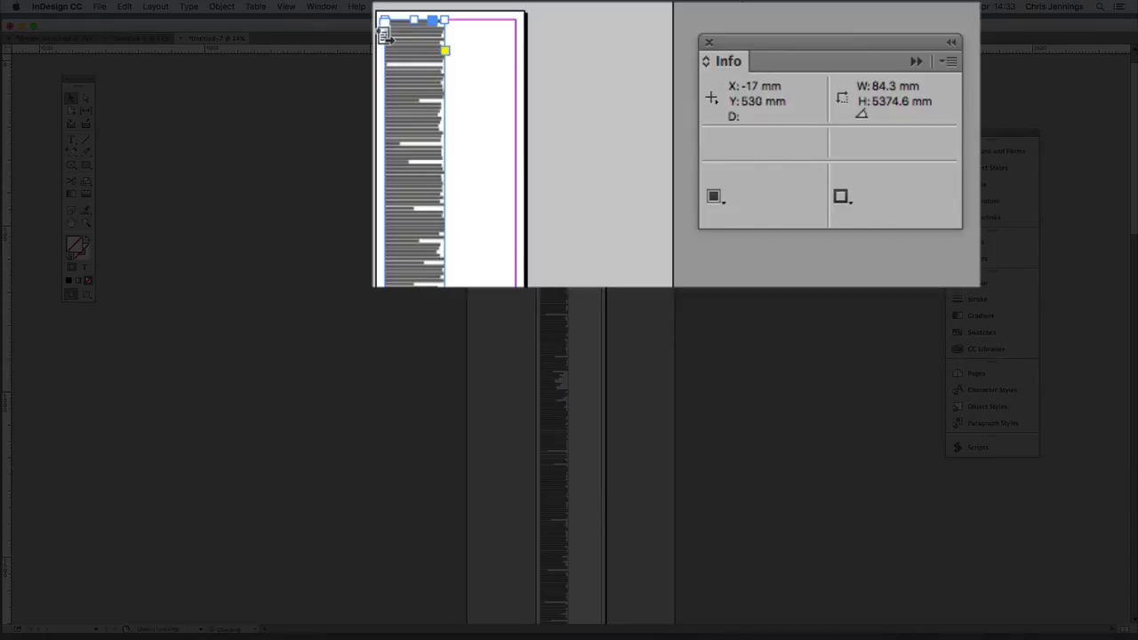
{"action": "scroll", "coordinate": [502, 255], "scroll_direction": "down", "scroll_amount": 5}
{"action": "scroll", "coordinate": [502, 255], "scroll_direction": "down", "scroll_amount": 5}
{"action": "scroll", "coordinate": [503, 255], "scroll_direction": "down", "scroll_amount": 5}
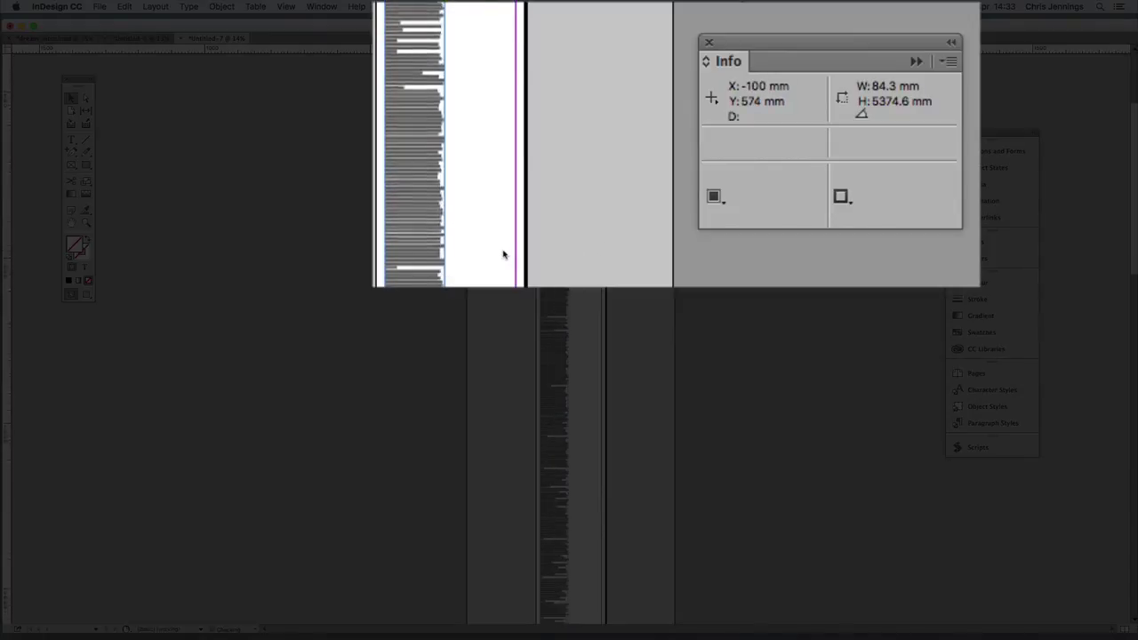
{"action": "scroll", "coordinate": [502, 255], "scroll_direction": "down", "scroll_amount": 5}
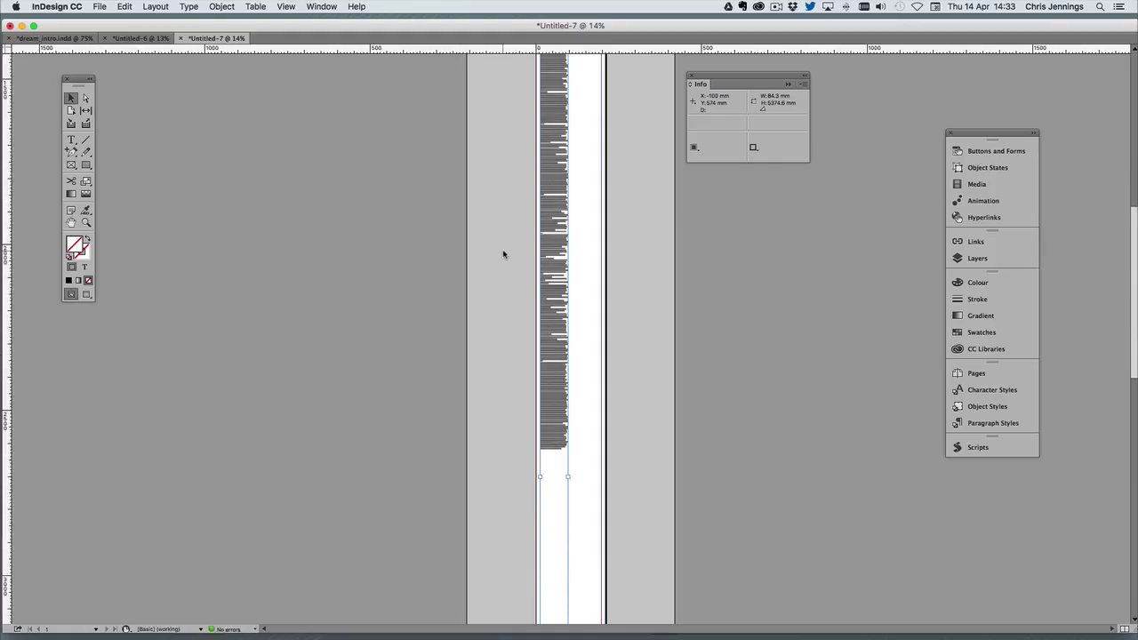
At the bottom of the page, drag the text frame's bottom edge upward.
{"action": "scroll", "coordinate": [502, 255], "scroll_direction": "down", "scroll_amount": 5}
{"action": "scroll", "coordinate": [503, 255], "scroll_direction": "down", "scroll_amount": 5}
{"action": "scroll", "coordinate": [502, 255], "scroll_direction": "down", "scroll_amount": 5}
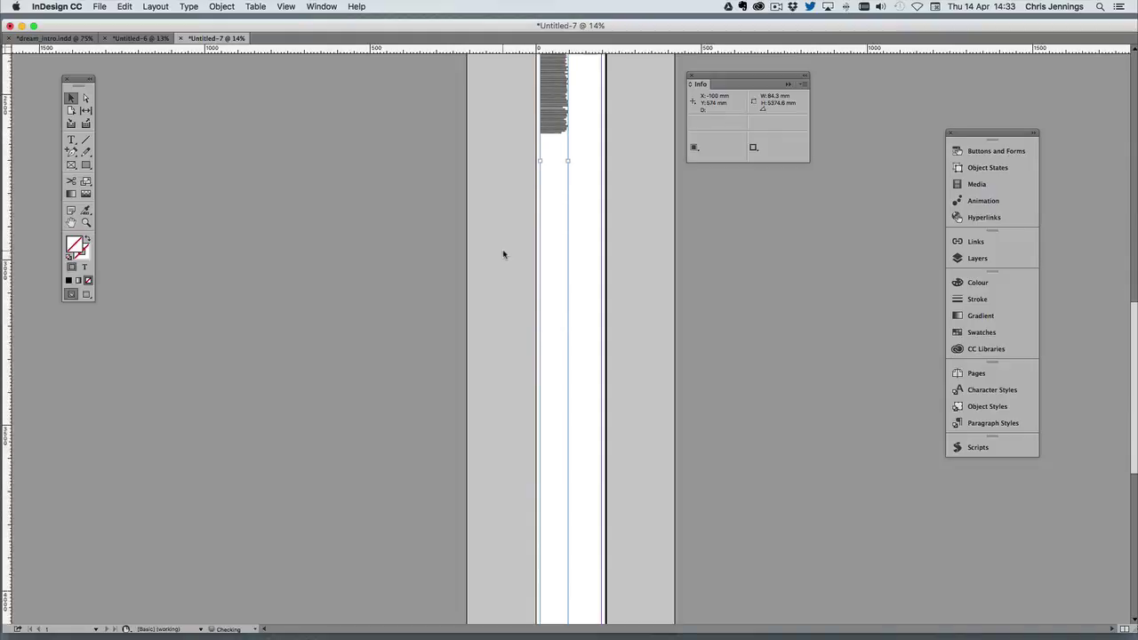
{"action": "scroll", "coordinate": [502, 256], "scroll_direction": "down", "scroll_amount": 5}
{"action": "scroll", "coordinate": [502, 255], "scroll_direction": "down", "scroll_amount": 5}
{"action": "scroll", "coordinate": [502, 255], "scroll_direction": "down", "scroll_amount": 5}
{"action": "scroll", "coordinate": [502, 255], "scroll_direction": "down", "scroll_amount": 5}
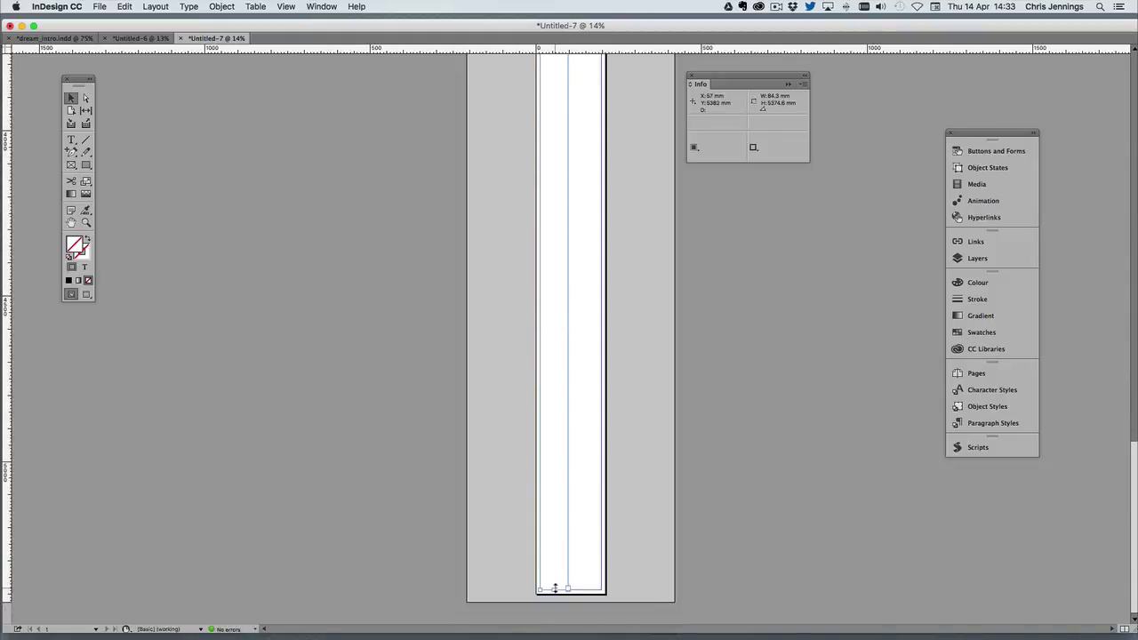
{"action": "left_click_drag", "start_coordinate": [554, 587], "coordinate": [553, 90]}
Shorten the frame further to about 2635 mm so the text reaches its bottom.
{"action": "scroll", "coordinate": [513, 106], "scroll_direction": "up", "scroll_amount": 1}
{"action": "scroll", "coordinate": [513, 107], "scroll_direction": "up", "scroll_amount": 3}
{"action": "scroll", "coordinate": [513, 106], "scroll_direction": "up", "scroll_amount": 3}
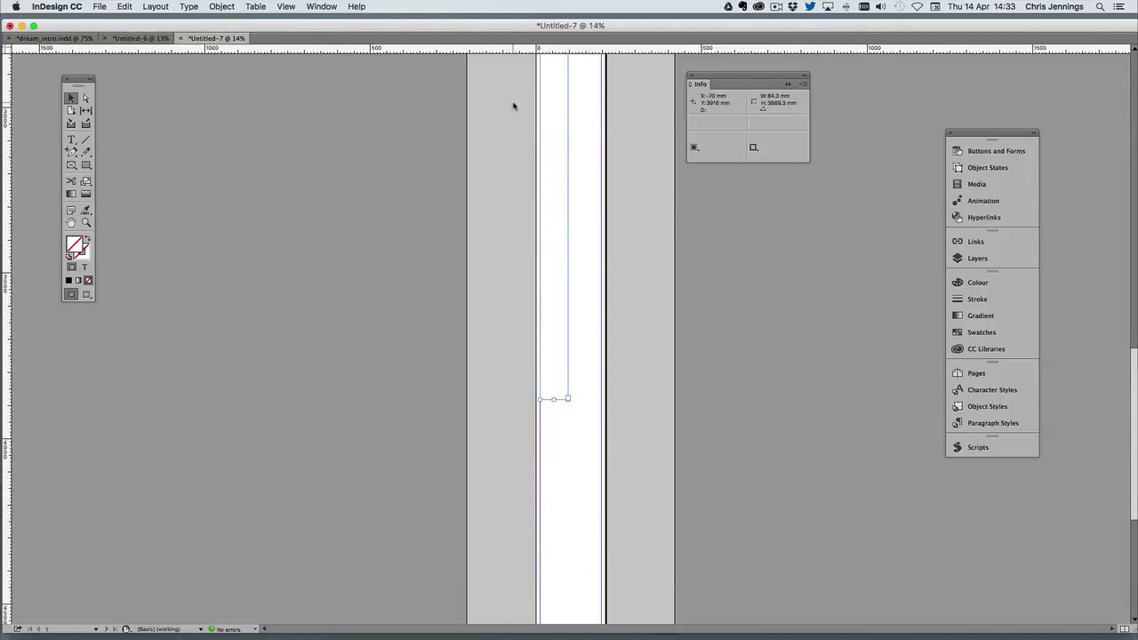
{"action": "scroll", "coordinate": [513, 107], "scroll_direction": "up", "scroll_amount": 8}
{"action": "scroll", "coordinate": [512, 107], "scroll_direction": "up", "scroll_amount": 4}
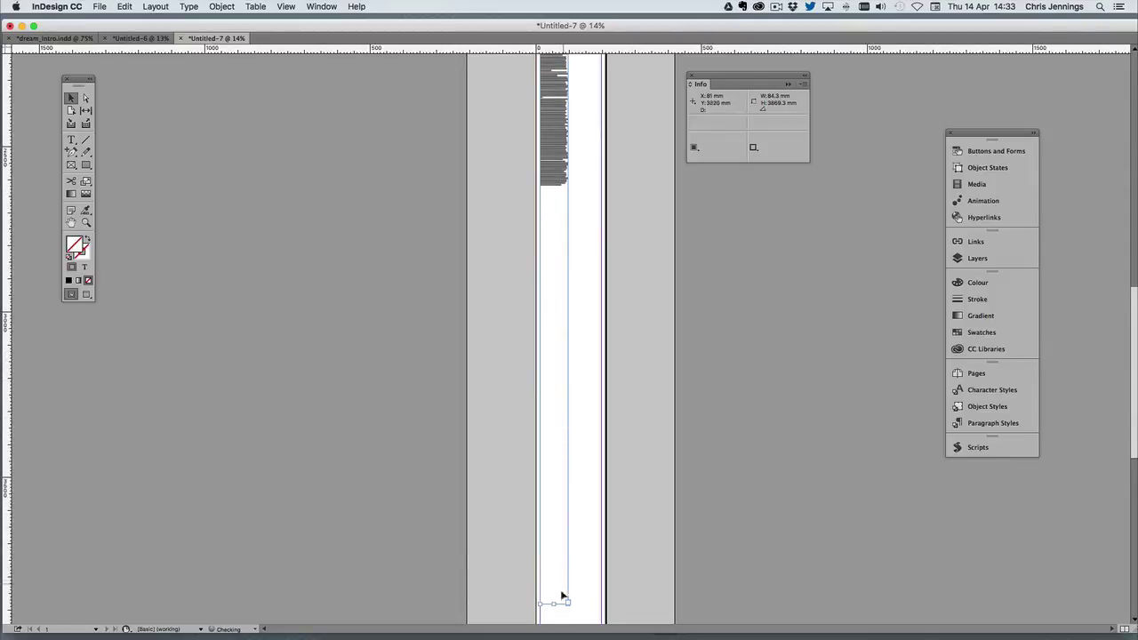
{"action": "left_click_drag", "start_coordinate": [554, 602], "coordinate": [563, 190]}
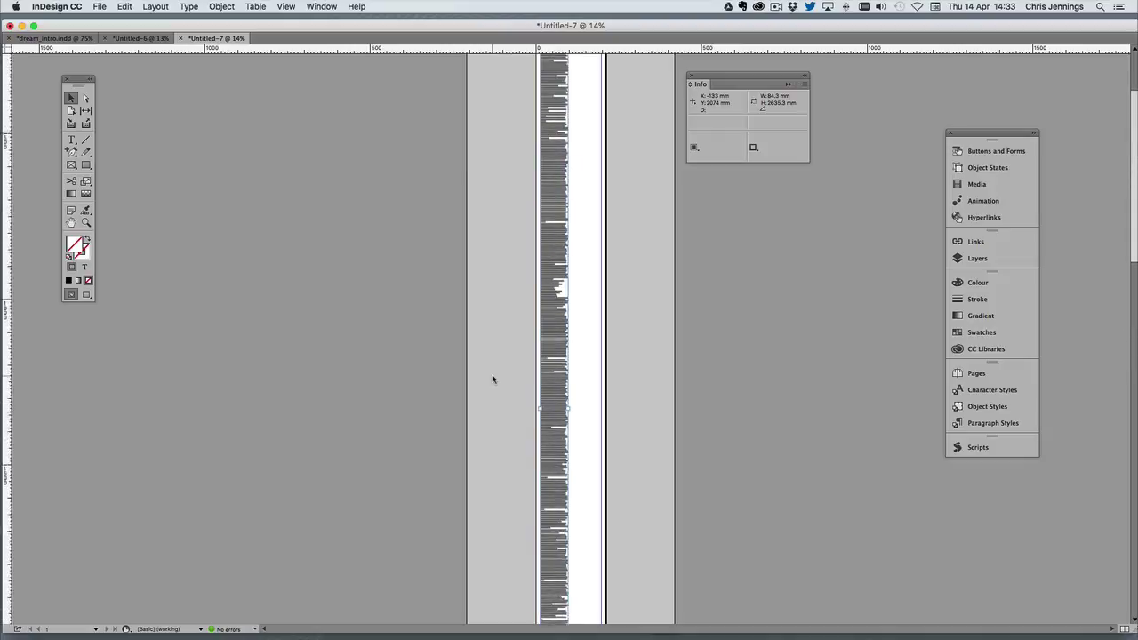
{"action": "left_click", "coordinate": [516, 164]}
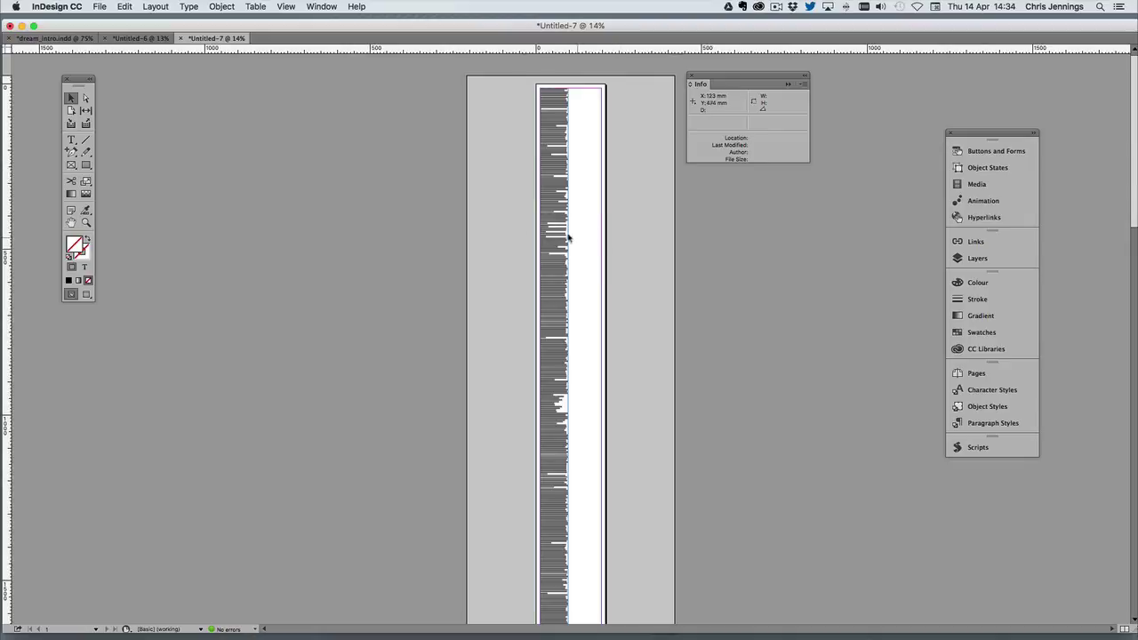
Load paragraph styles from another InDesign document via the Paragraph Styles panel menu.
{"action": "left_click", "coordinate": [966, 426]}
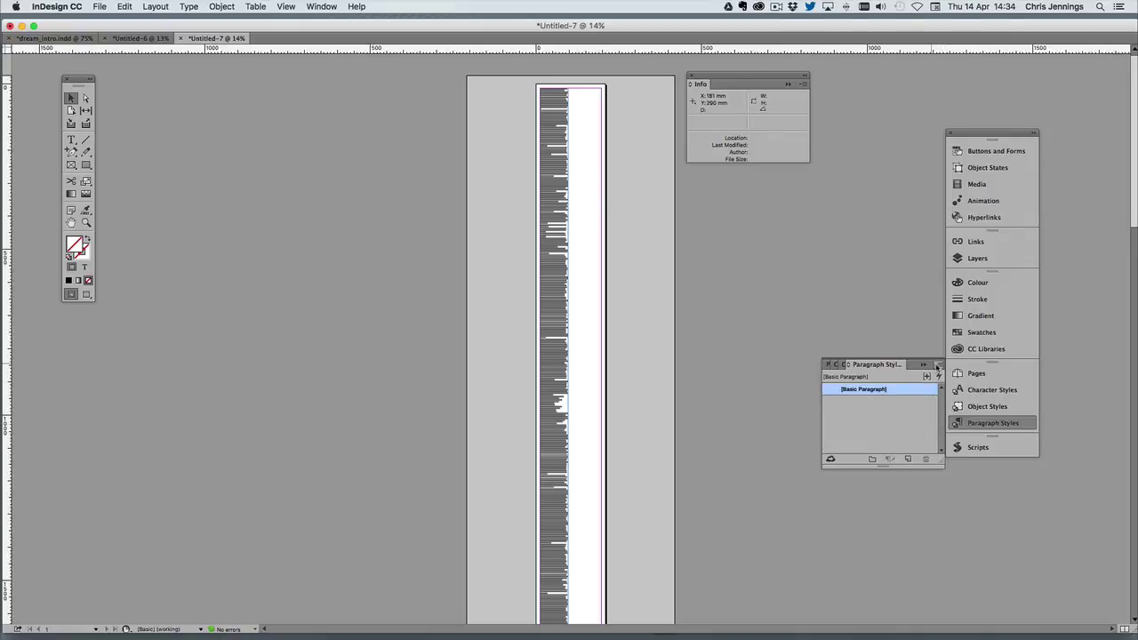
{"action": "left_click", "coordinate": [938, 366]}
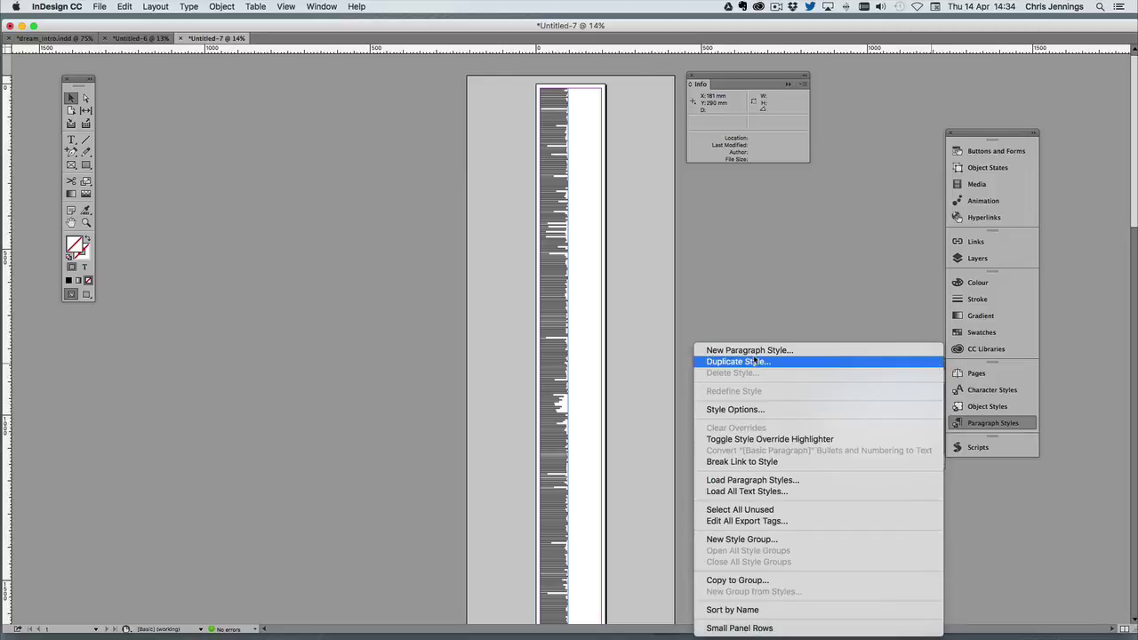
{"action": "left_click", "coordinate": [756, 483]}
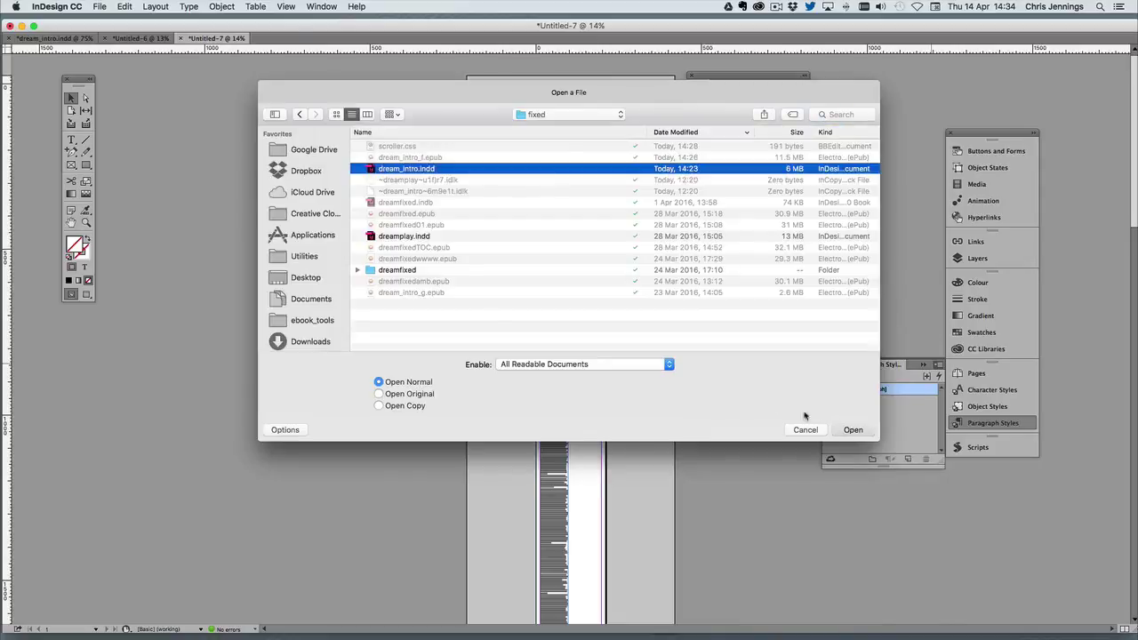
{"action": "left_click", "coordinate": [851, 431]}
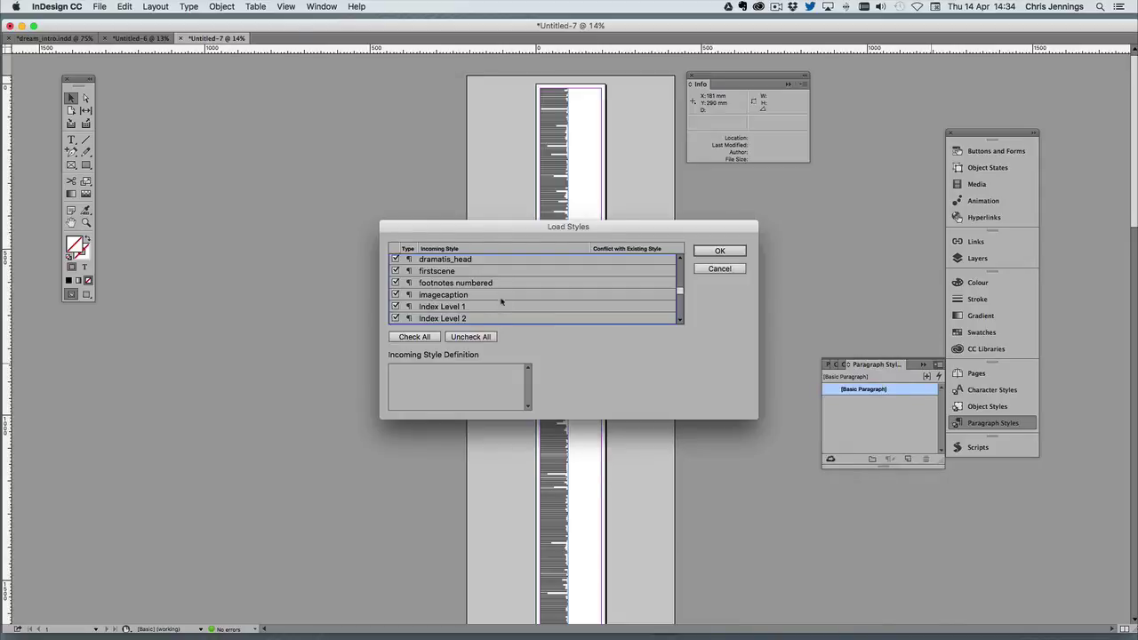
Uncheck all incoming styles, then tick only bodytext and bodytextFirst.
{"action": "left_click", "coordinate": [471, 337]}
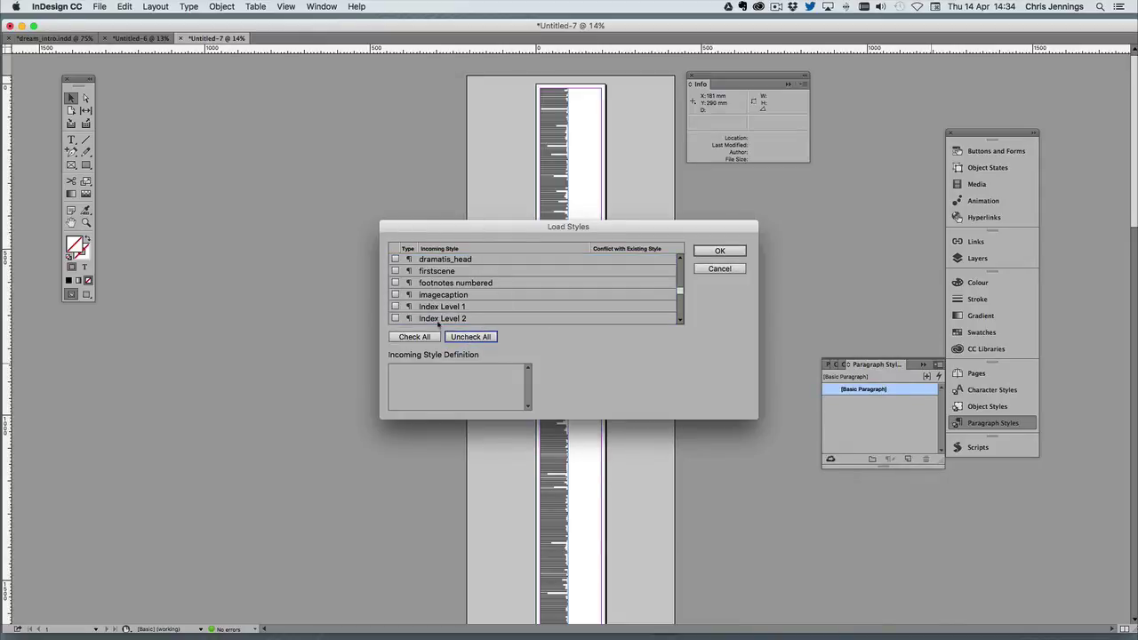
{"action": "scroll", "coordinate": [439, 292], "scroll_direction": "down", "scroll_amount": 3}
{"action": "scroll", "coordinate": [439, 293], "scroll_direction": "down", "scroll_amount": 3}
{"action": "scroll", "coordinate": [439, 293], "scroll_direction": "down", "scroll_amount": 2}
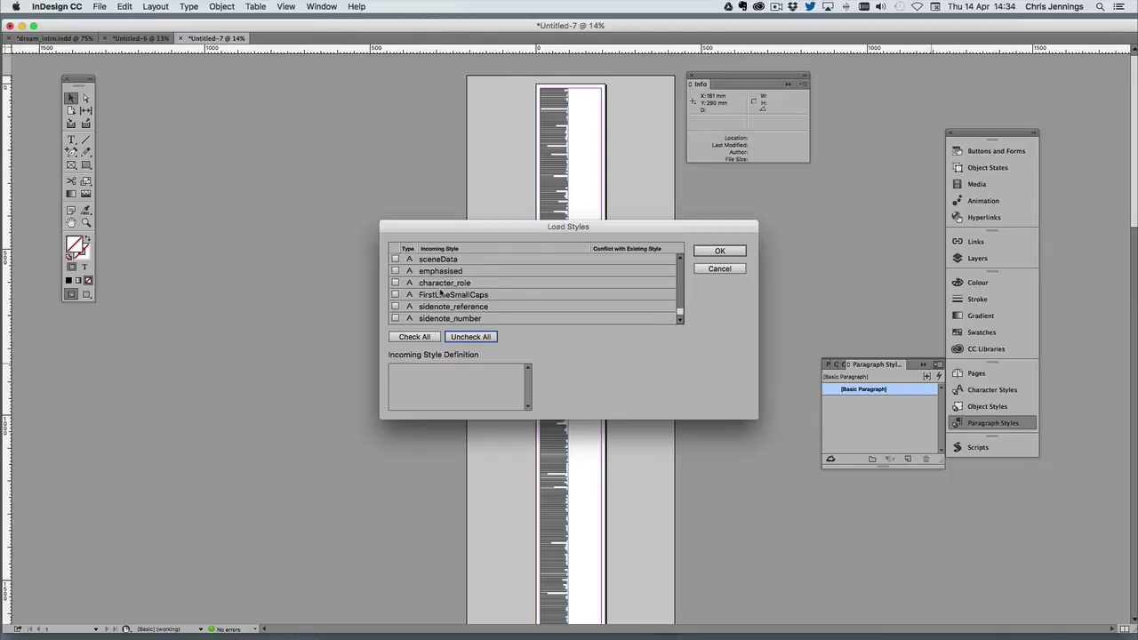
{"action": "scroll", "coordinate": [439, 292], "scroll_direction": "up", "scroll_amount": 2}
{"action": "scroll", "coordinate": [439, 291], "scroll_direction": "up", "scroll_amount": 2}
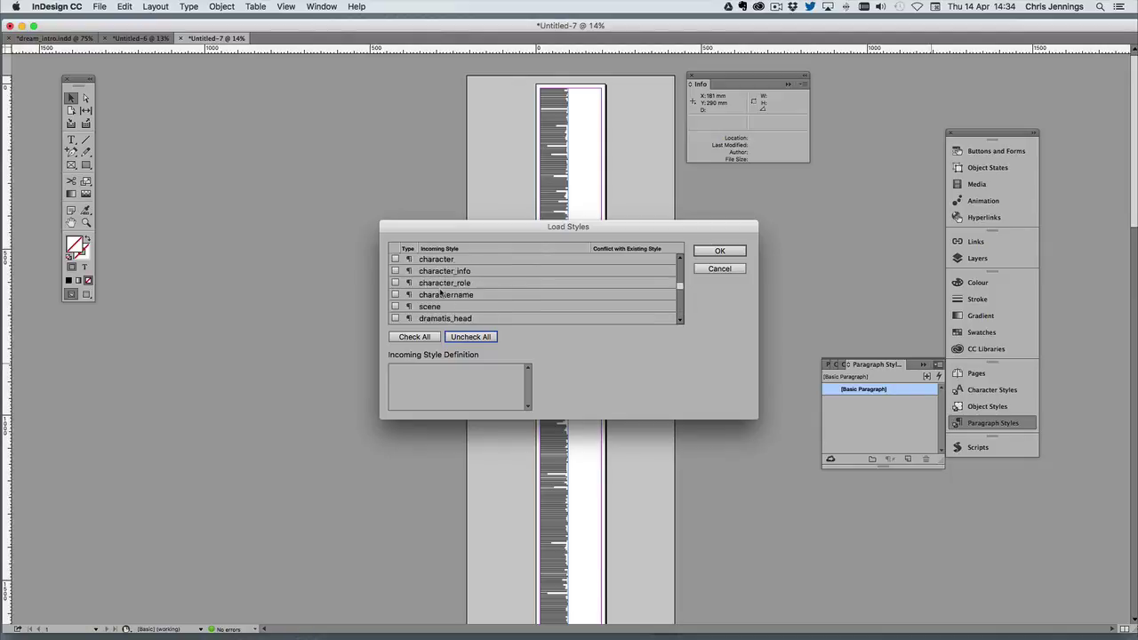
{"action": "scroll", "coordinate": [439, 292], "scroll_direction": "up", "scroll_amount": 5}
{"action": "scroll", "coordinate": [440, 293], "scroll_direction": "up", "scroll_amount": 1}
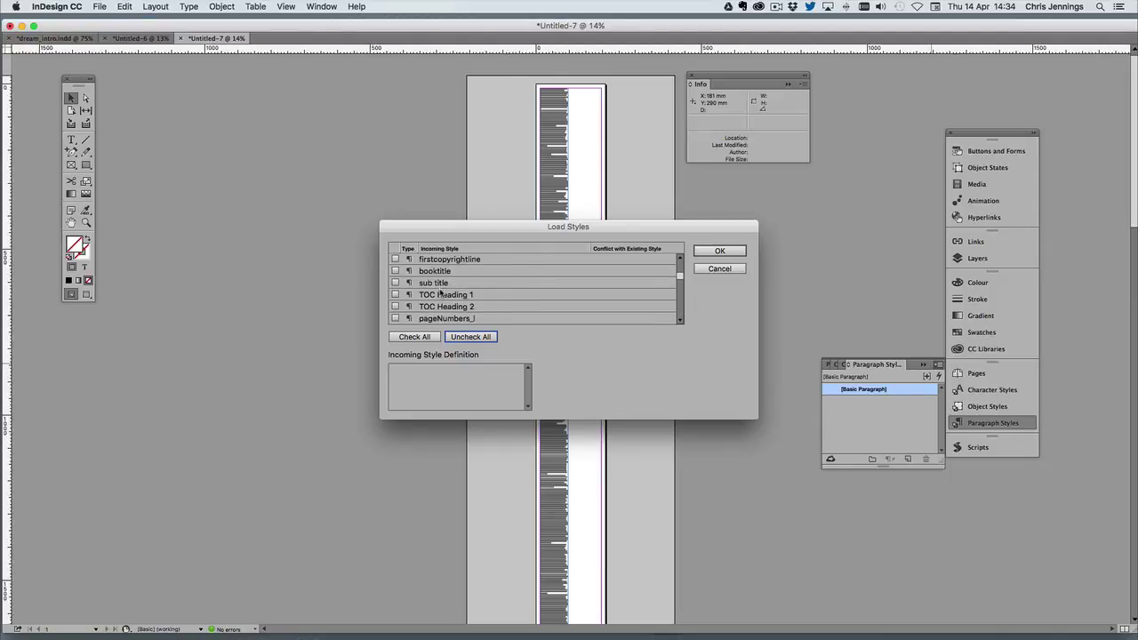
{"action": "left_click_drag", "start_coordinate": [680, 279], "coordinate": [680, 276]}
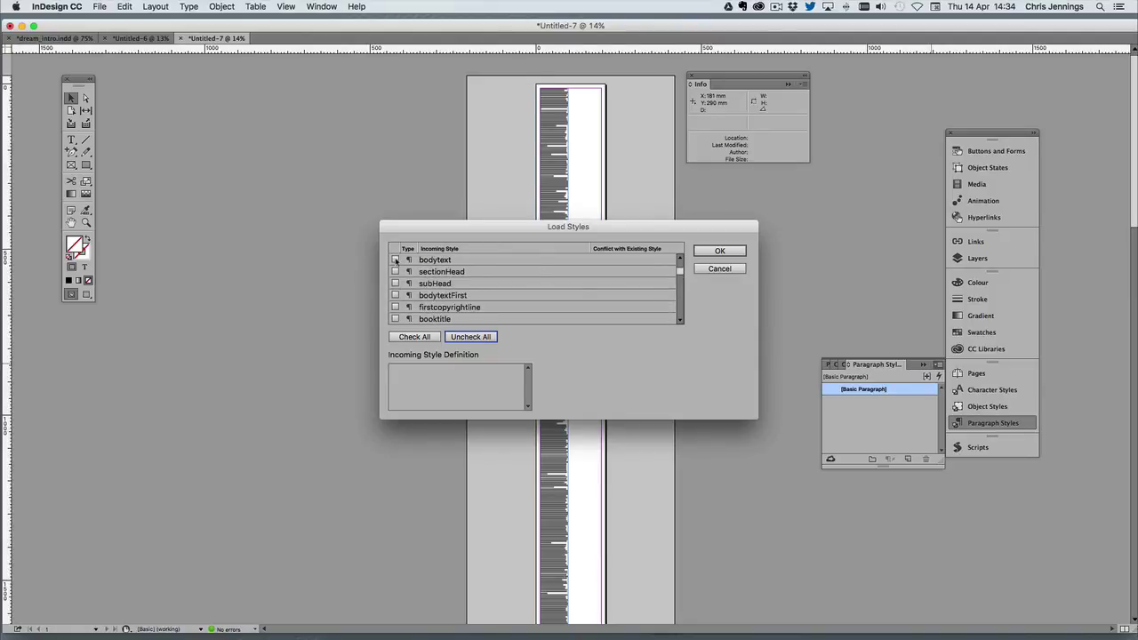
{"action": "left_click", "coordinate": [395, 259]}
{"action": "left_click", "coordinate": [395, 296]}
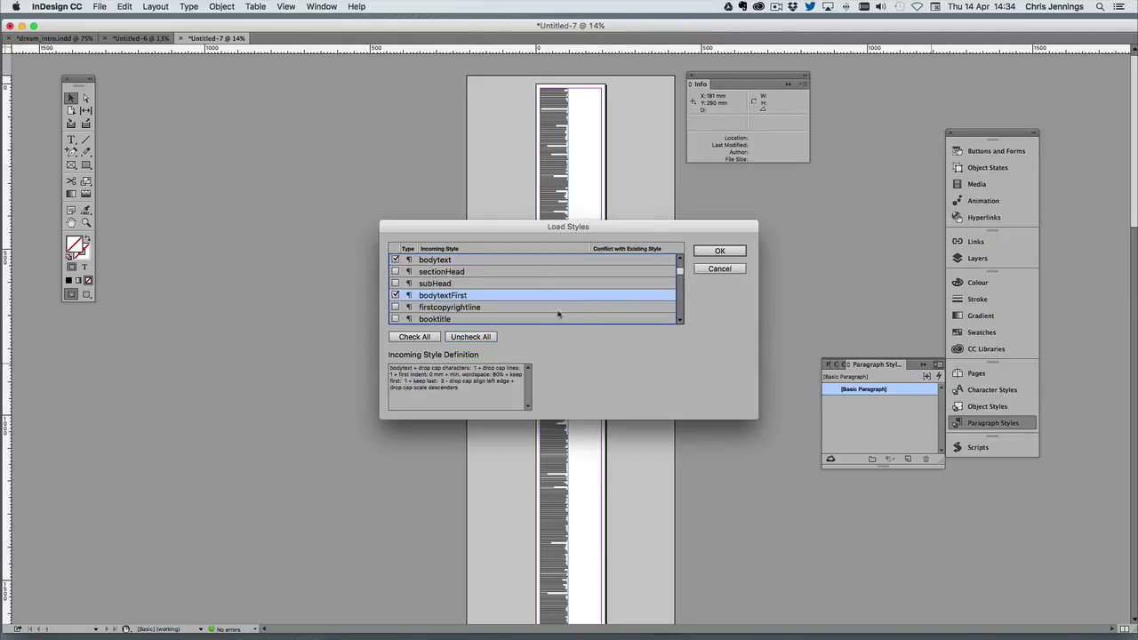
Import the two styles and apply bodytext to the whole story.
{"action": "left_click", "coordinate": [720, 252]}
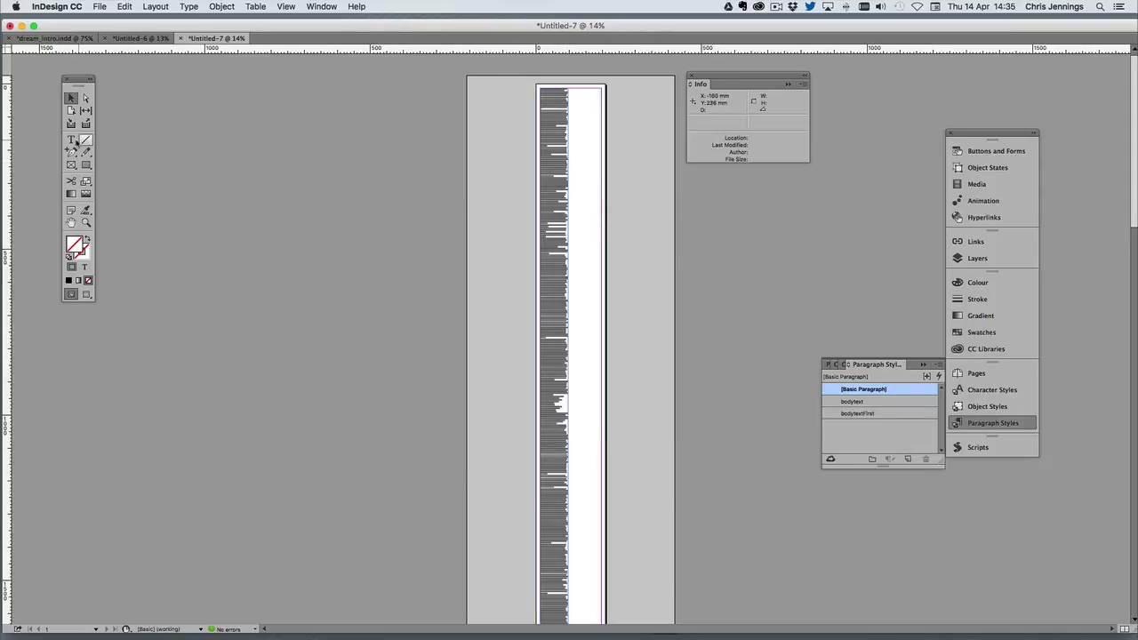
{"action": "key", "text": "t"}
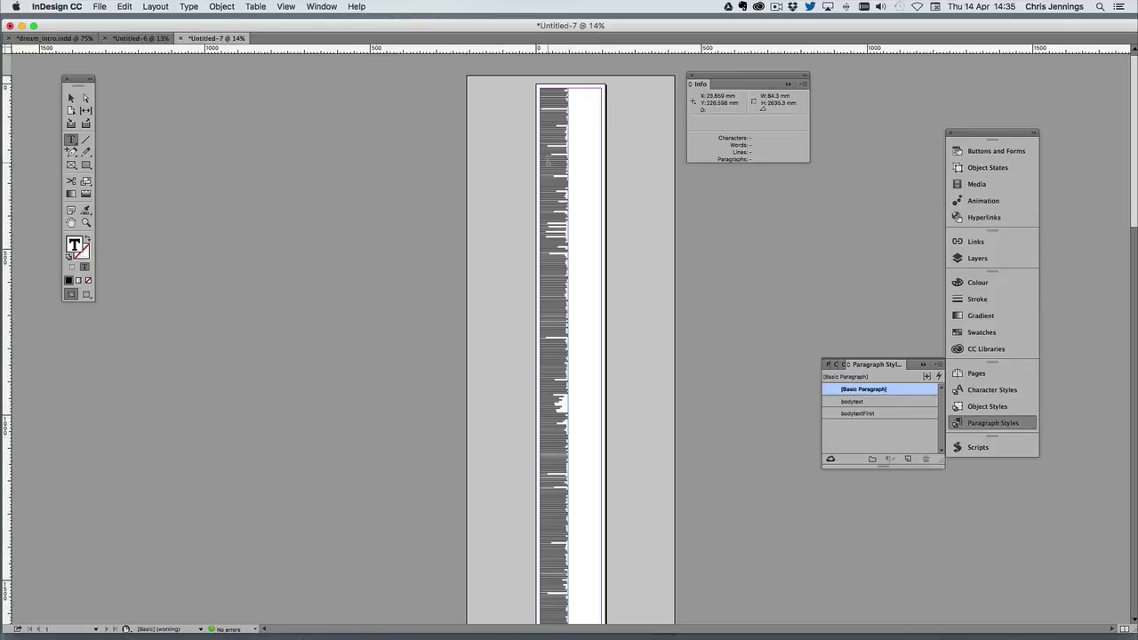
{"action": "left_click", "coordinate": [548, 161]}
{"action": "key", "text": "super+a"}
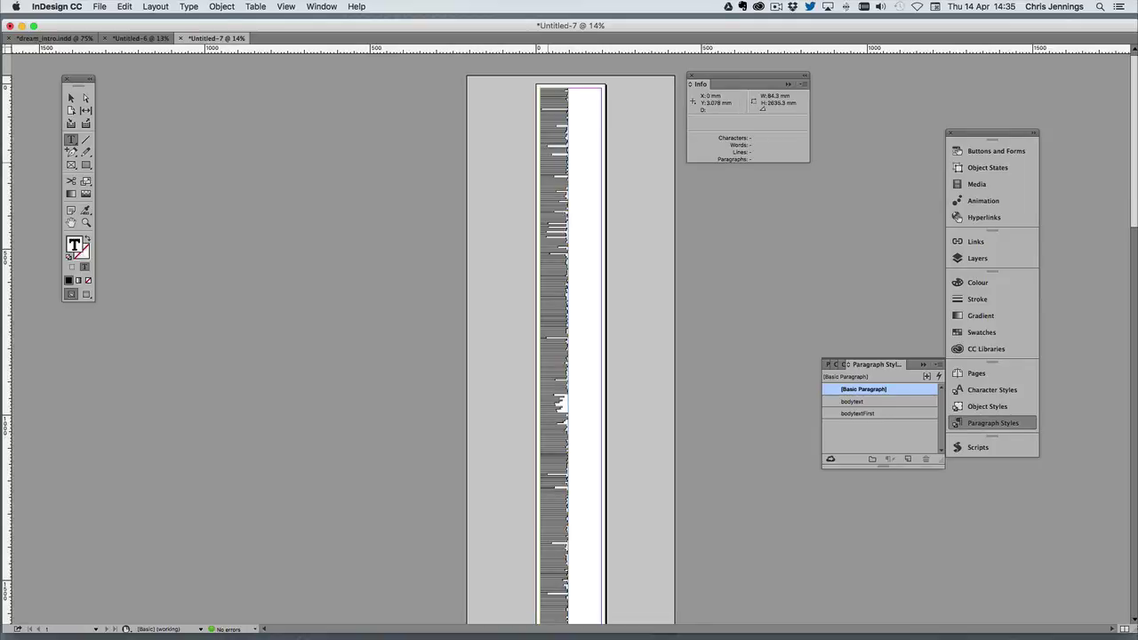
{"action": "left_click", "coordinate": [851, 401]}
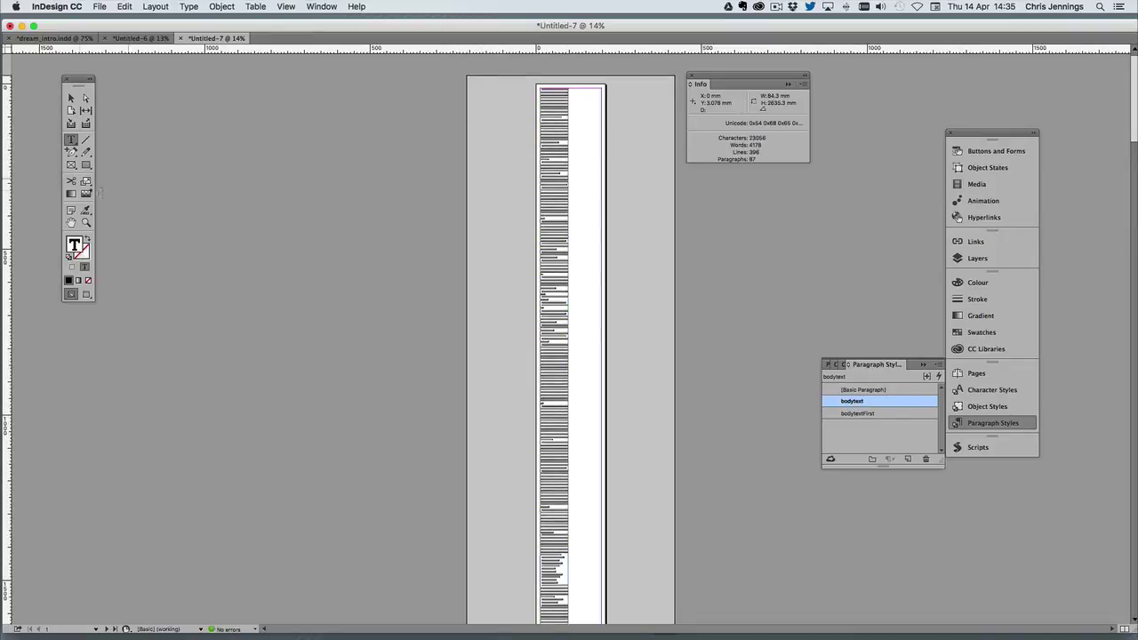
Zoom in and set the opening paragraph in bodytextFirst.
{"action": "left_click", "coordinate": [85, 222]}
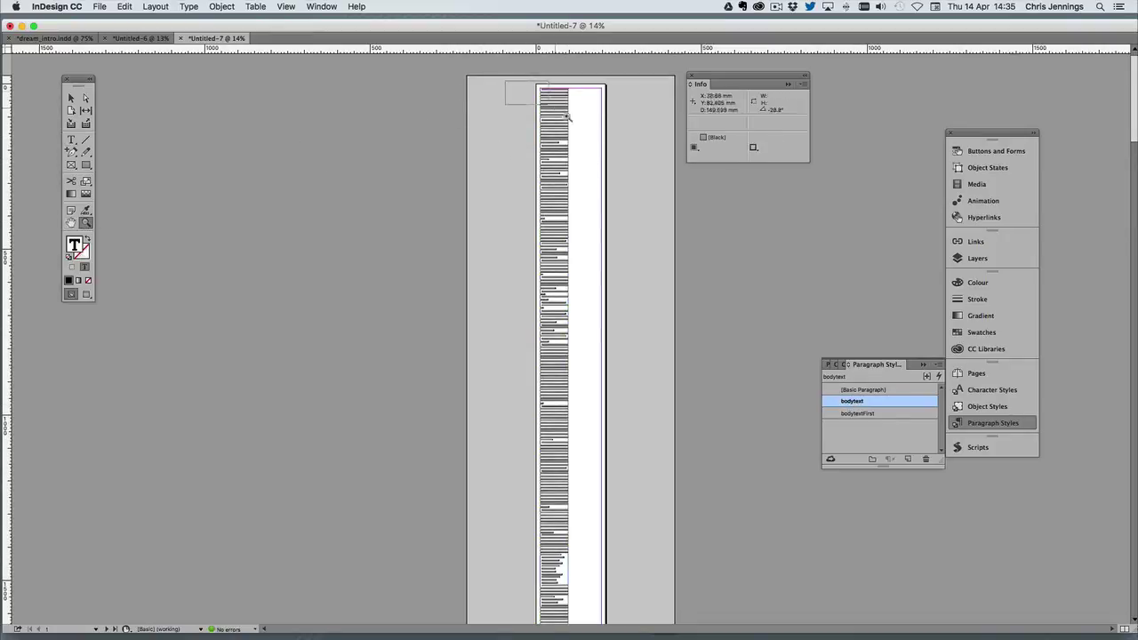
{"action": "left_click_drag", "start_coordinate": [503, 79], "coordinate": [652, 185]}
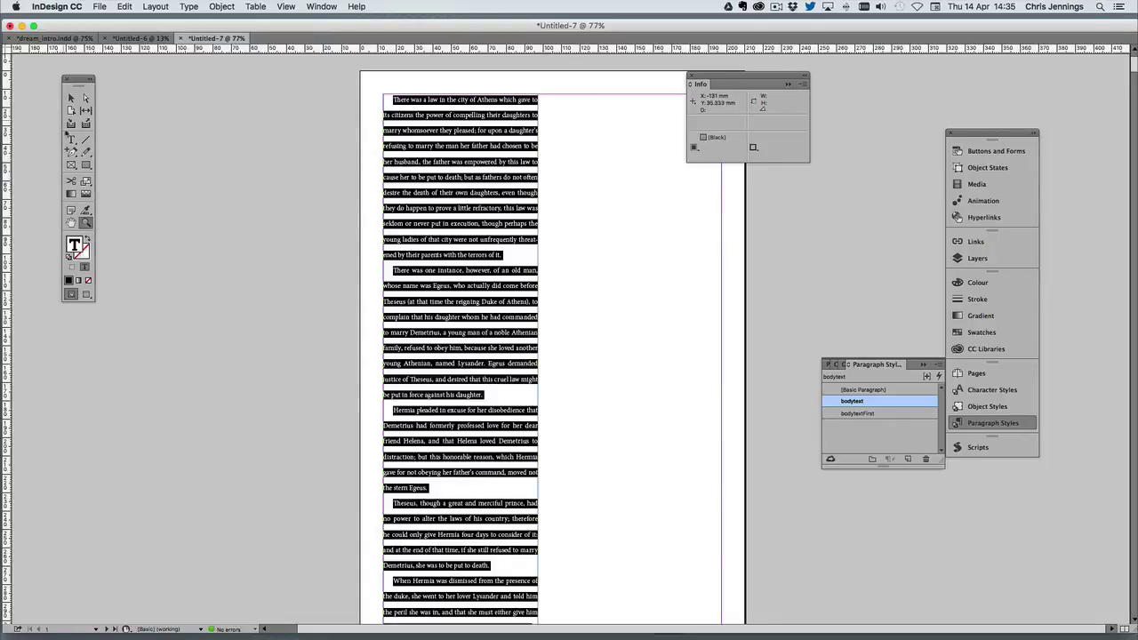
{"action": "key", "text": "t"}
{"action": "left_click", "coordinate": [404, 100]}
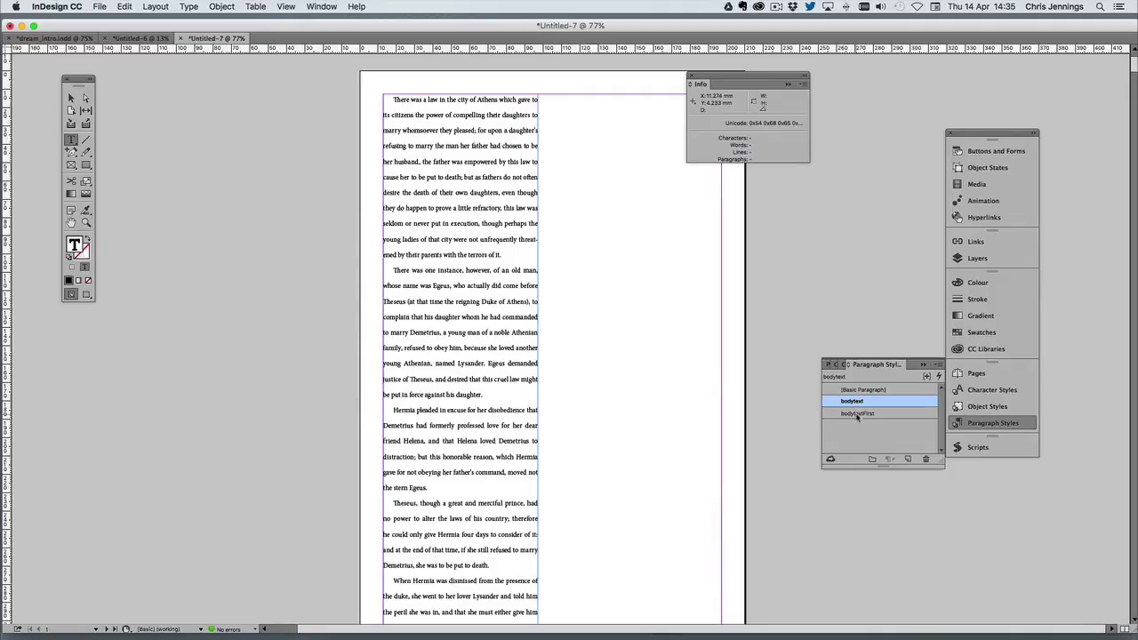
{"action": "left_click", "coordinate": [856, 415]}
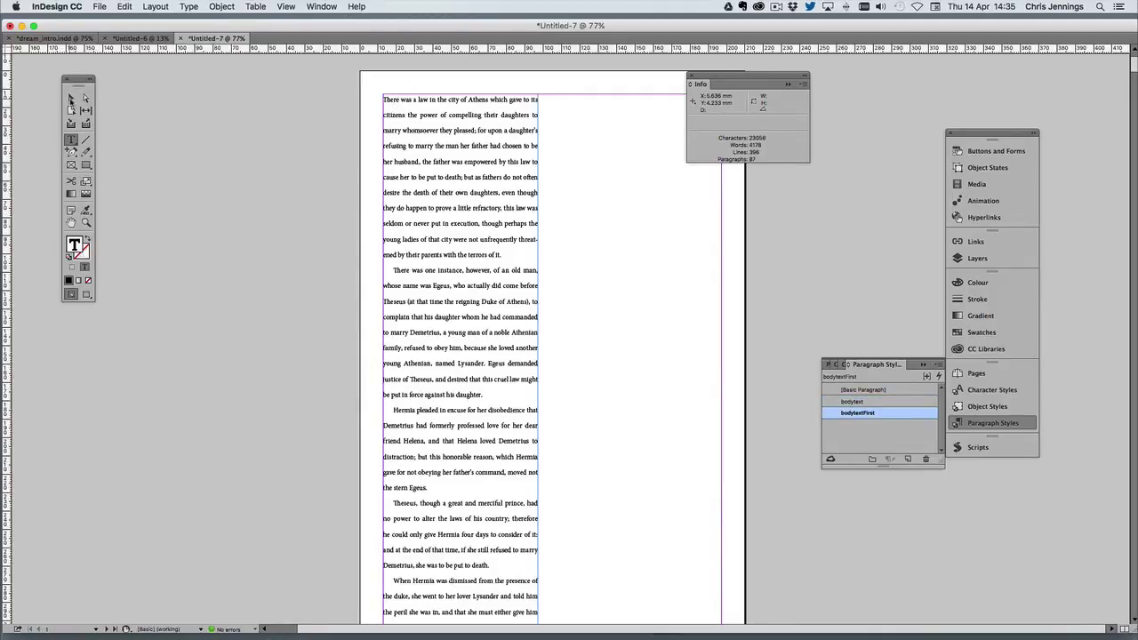
{"action": "left_click", "coordinate": [71, 99]}
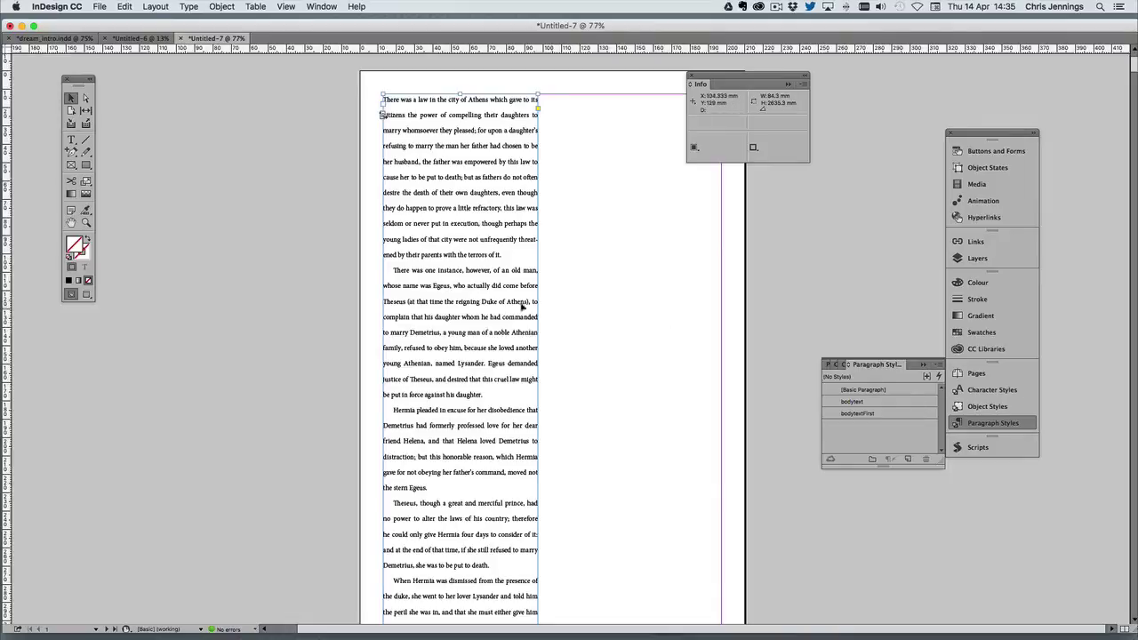
Select all the story text and bring up the Character Styles list.
{"action": "left_click", "coordinate": [72, 142]}
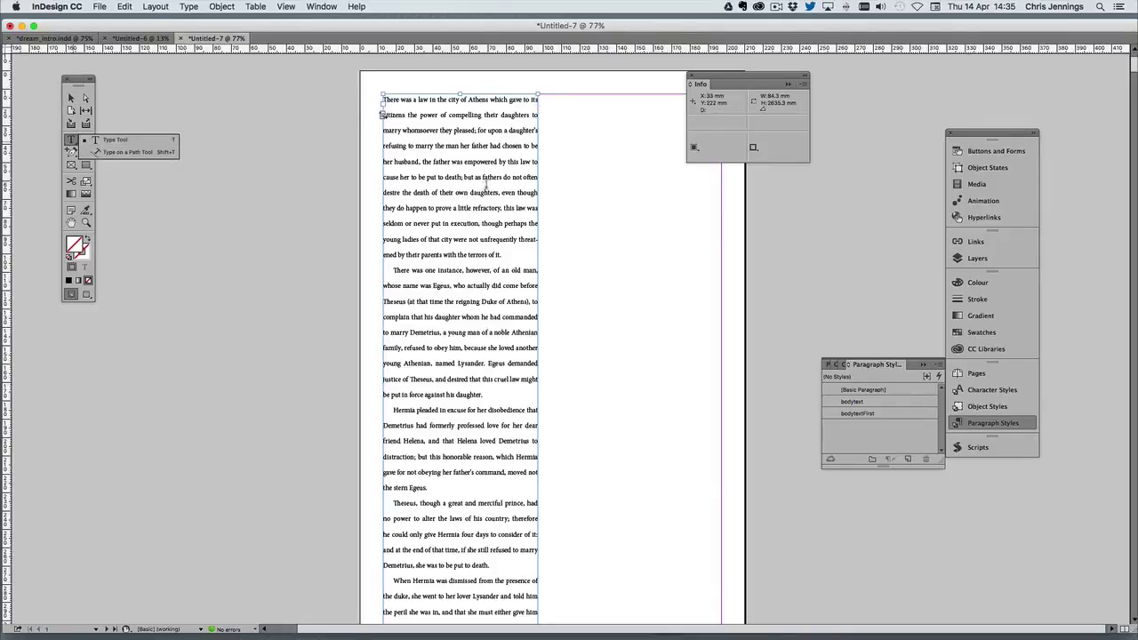
{"action": "left_click", "coordinate": [477, 182]}
{"action": "key", "text": "ctrl+a"}
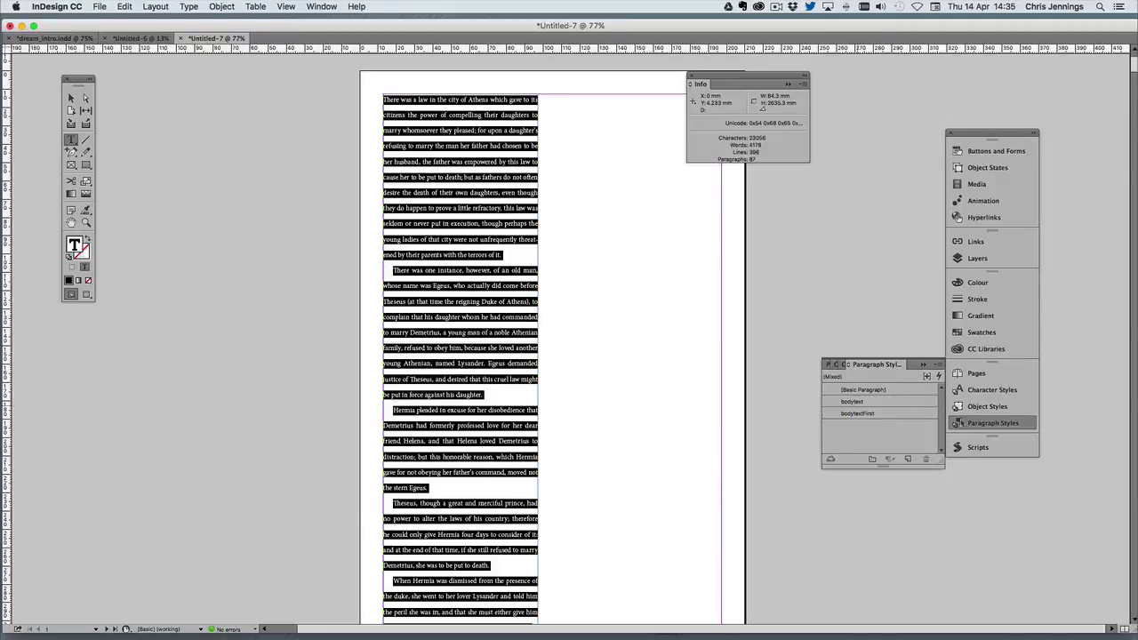
{"action": "left_click", "coordinate": [983, 391]}
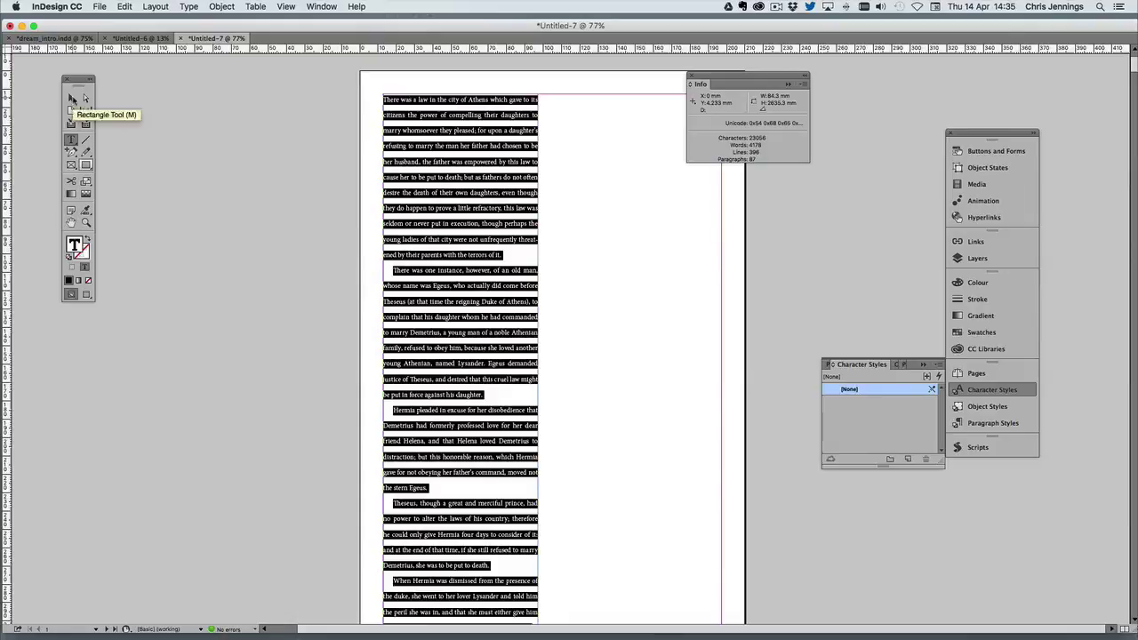
{"action": "left_click", "coordinate": [71, 99]}
Zoom out and drag the text frame's bottom edge down to make it much taller.
{"action": "key", "text": "z"}
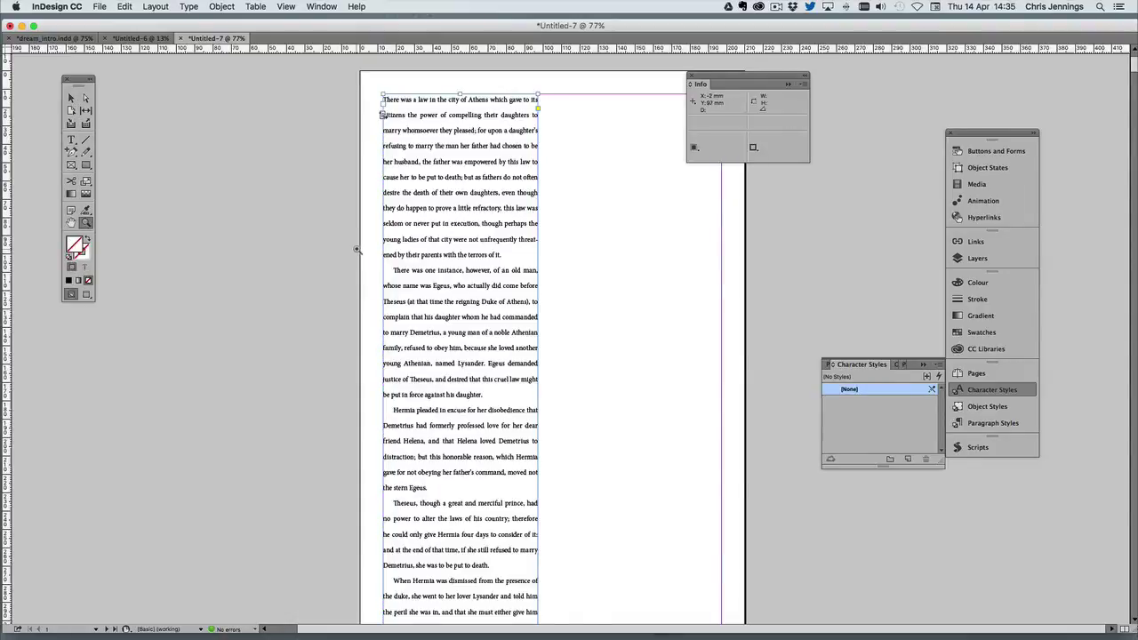
{"action": "left_click", "coordinate": [357, 250], "text": "alt"}
{"action": "left_click", "coordinate": [358, 250], "text": "alt"}
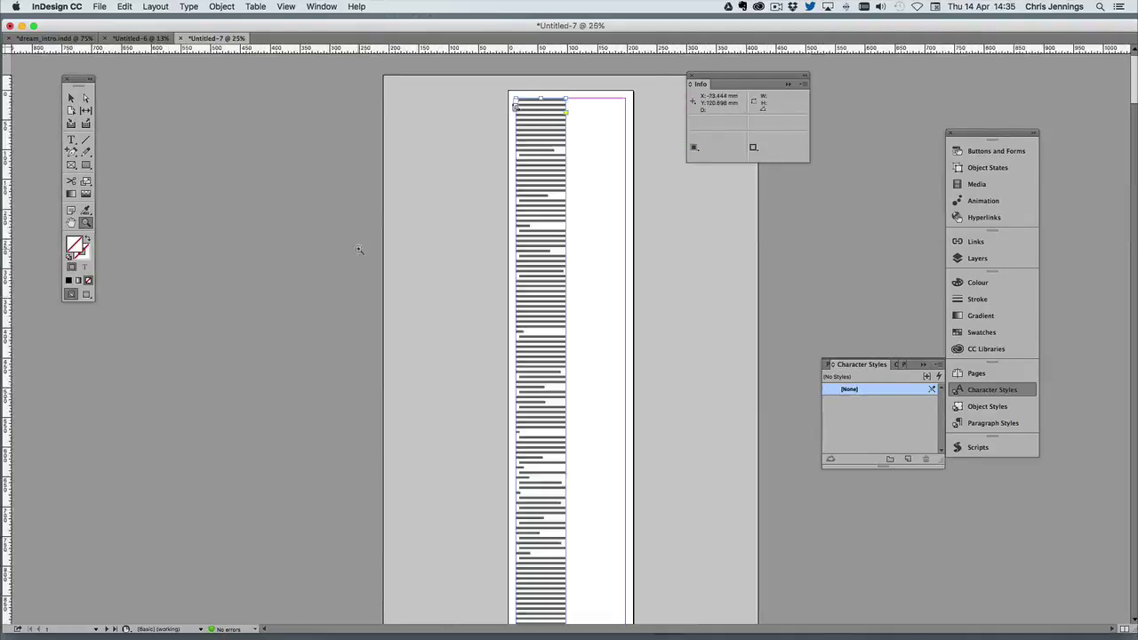
{"action": "left_click", "coordinate": [359, 250], "text": "alt"}
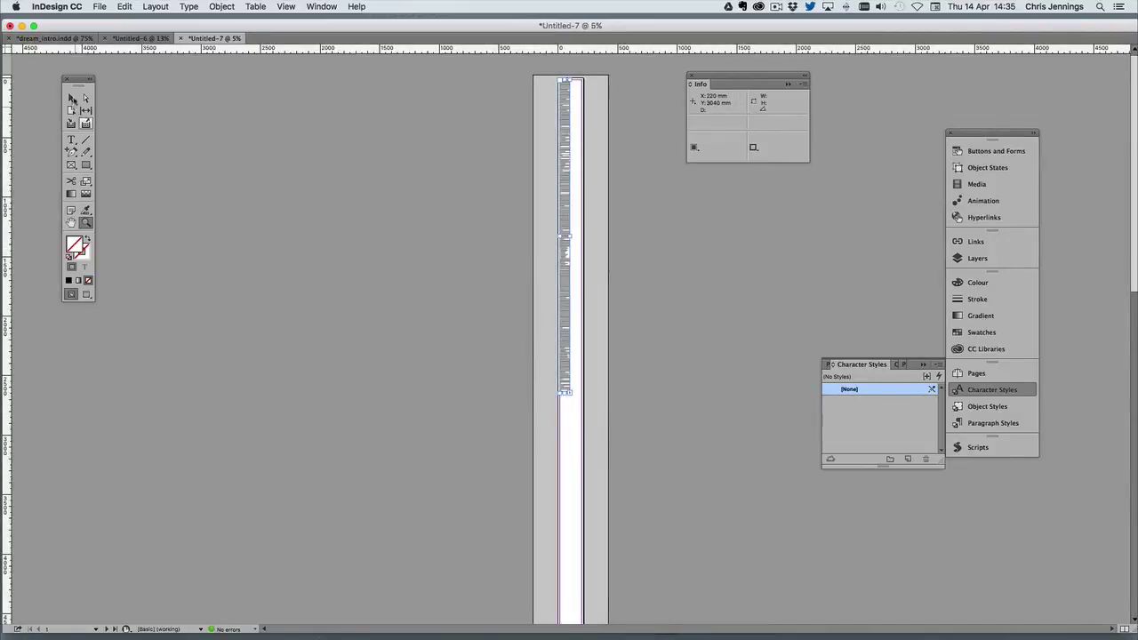
{"action": "left_click", "coordinate": [73, 100]}
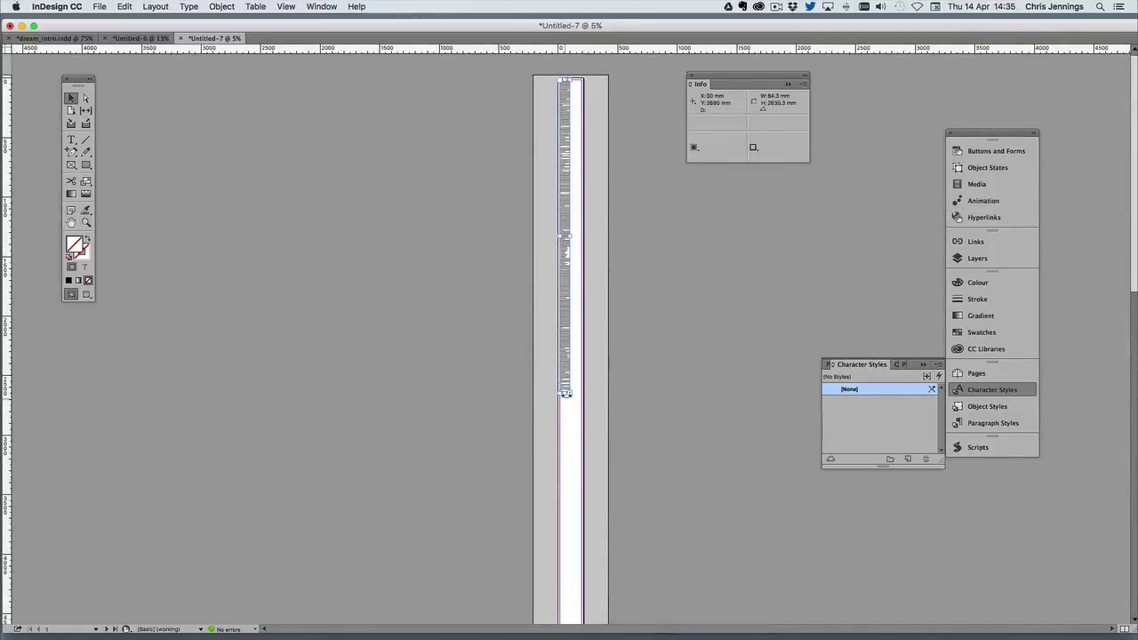
{"action": "left_click_drag", "start_coordinate": [565, 393], "coordinate": [579, 537]}
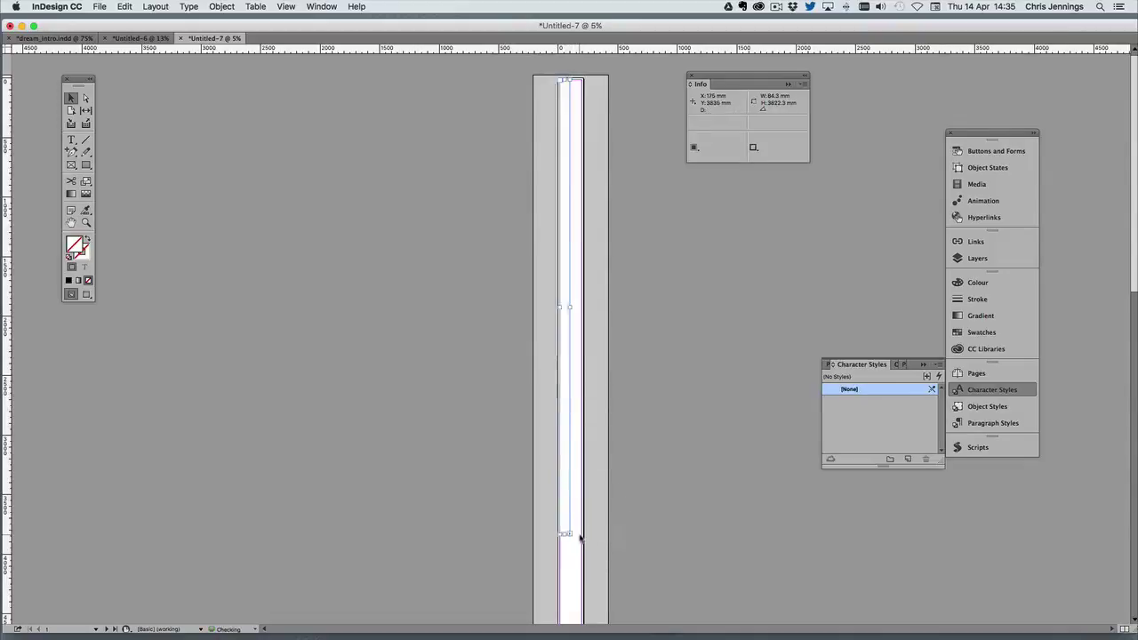
{"action": "left_click_drag", "start_coordinate": [565, 533], "coordinate": [572, 578]}
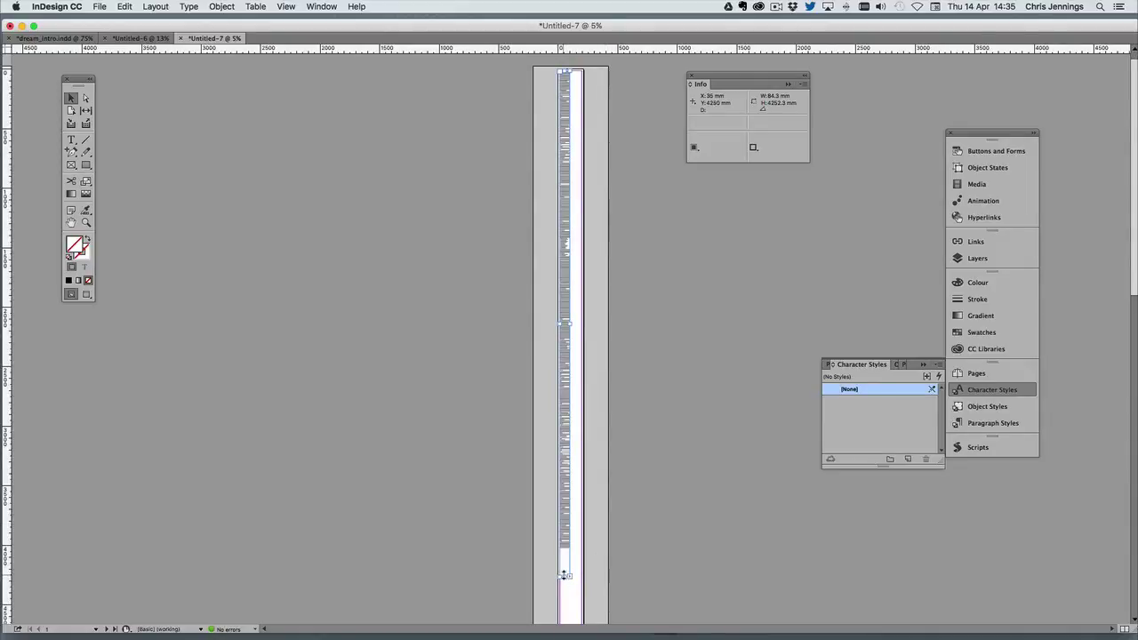
{"action": "left_click_drag", "start_coordinate": [565, 575], "coordinate": [565, 551]}
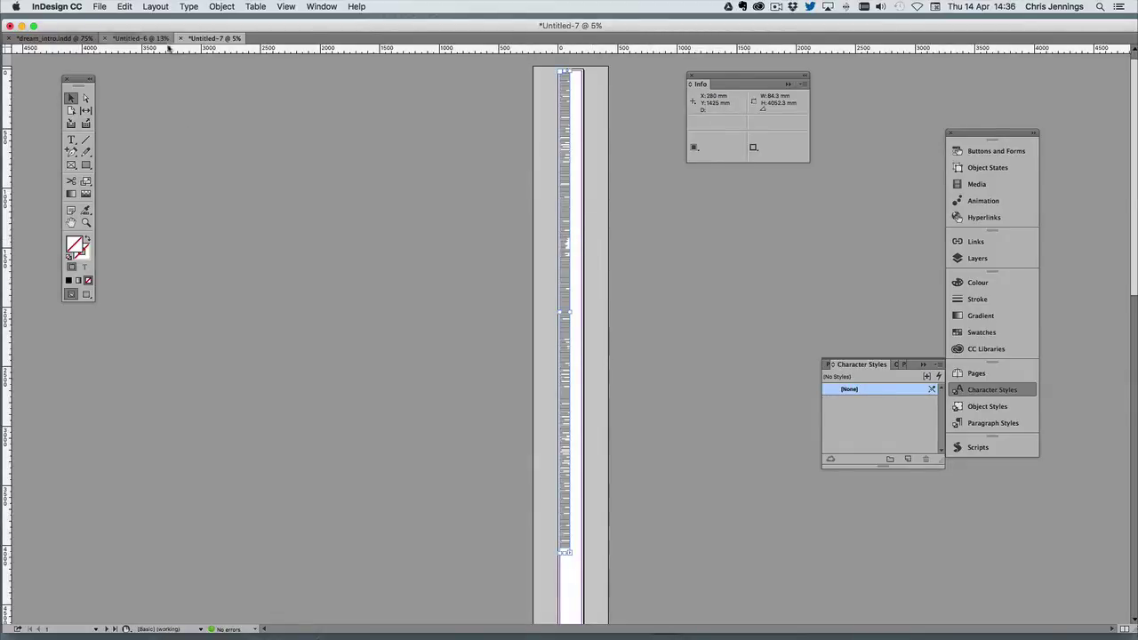
{"action": "left_click", "coordinate": [58, 39]}
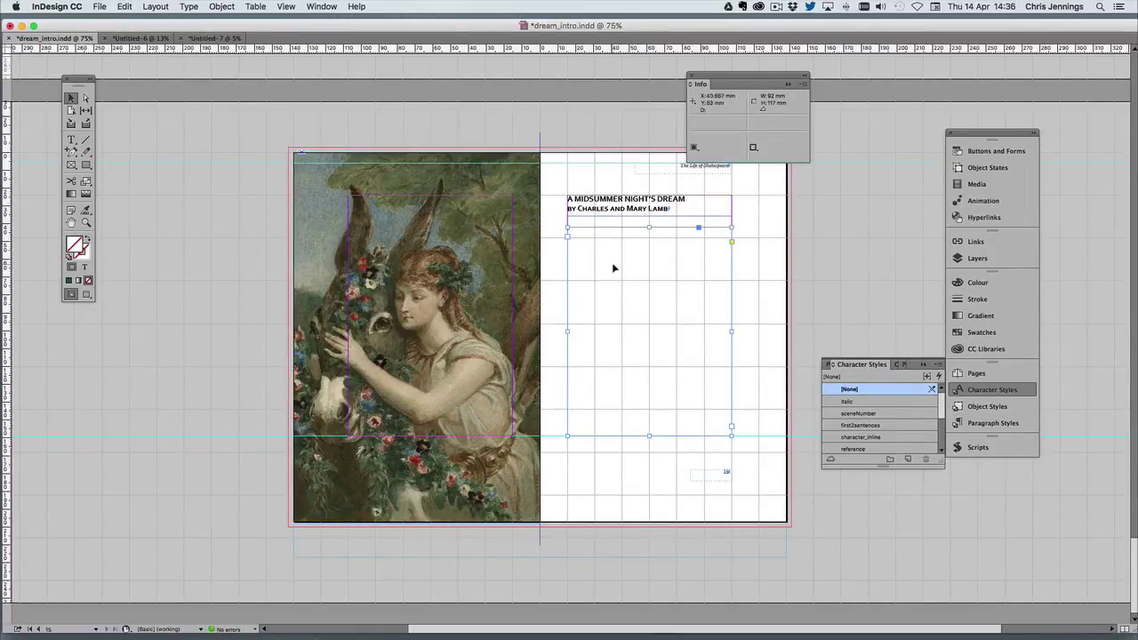
Use Edit > Paste Into to place the story inside the frame under the title, then nudge it into position.
{"action": "left_click", "coordinate": [127, 9]}
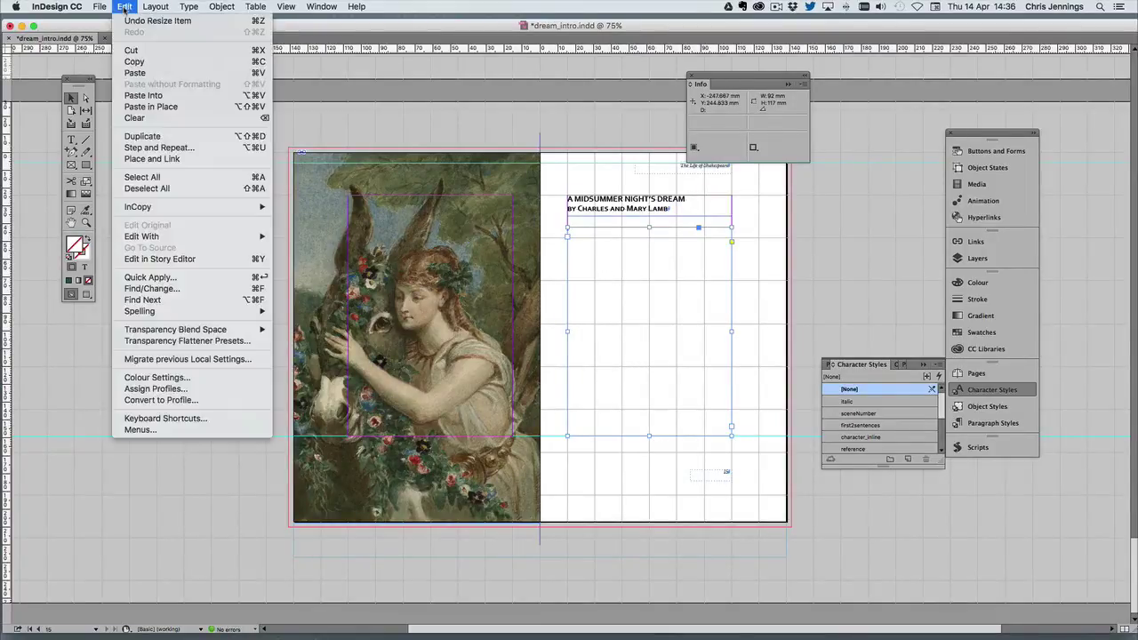
{"action": "left_click", "coordinate": [147, 98]}
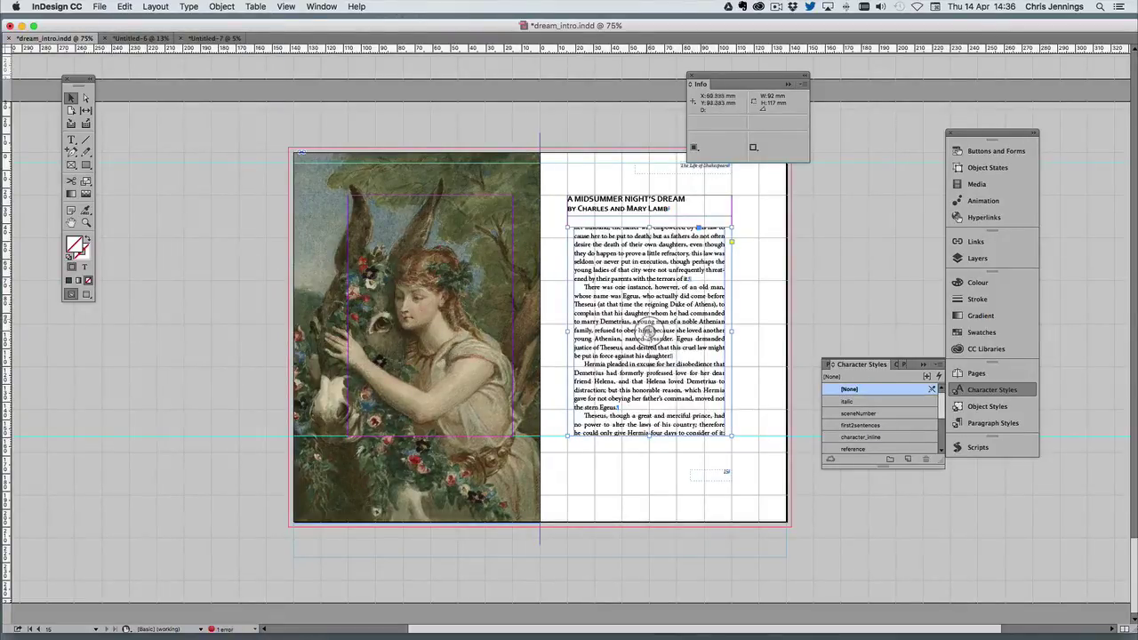
{"action": "left_click_drag", "start_coordinate": [646, 333], "coordinate": [650, 336]}
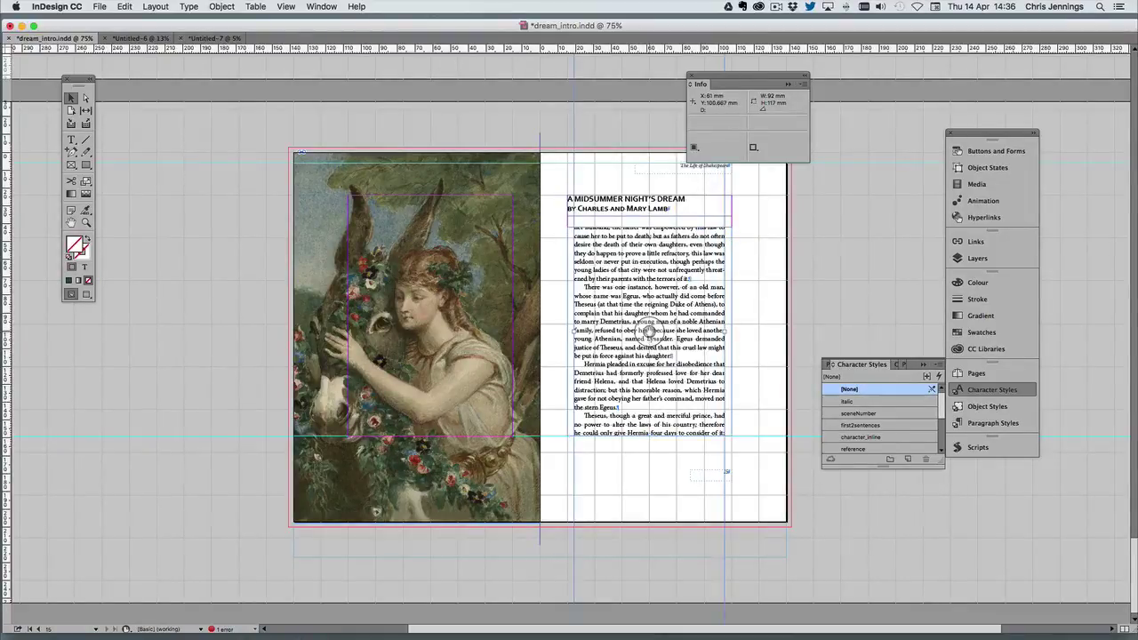
{"action": "left_click_drag", "start_coordinate": [649, 333], "coordinate": [649, 332]}
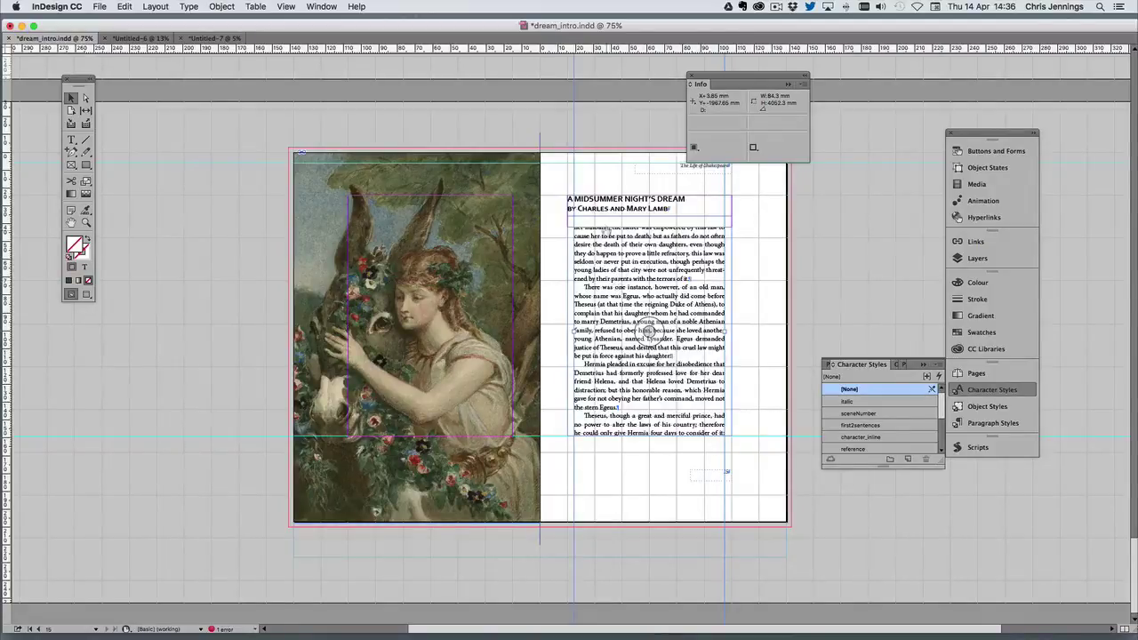
Zoom out to all spreads and drag the tall story frame's bottom edge up.
{"action": "scroll", "coordinate": [613, 293], "scroll_direction": "up", "scroll_amount": 5}
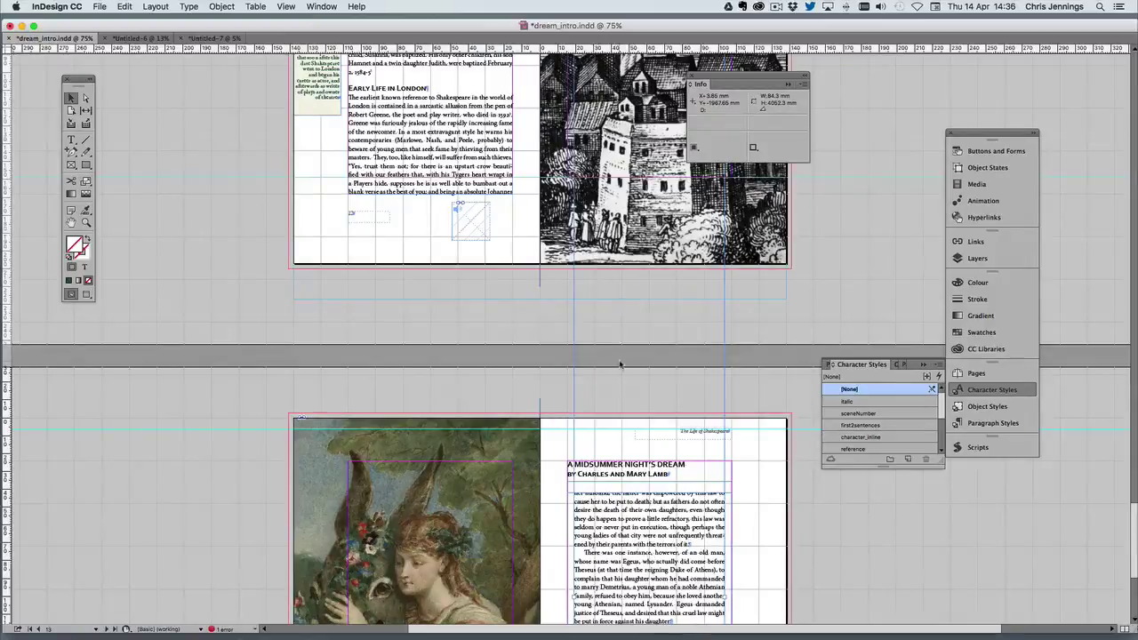
{"action": "scroll", "coordinate": [619, 365], "scroll_direction": "down", "scroll_amount": 2}
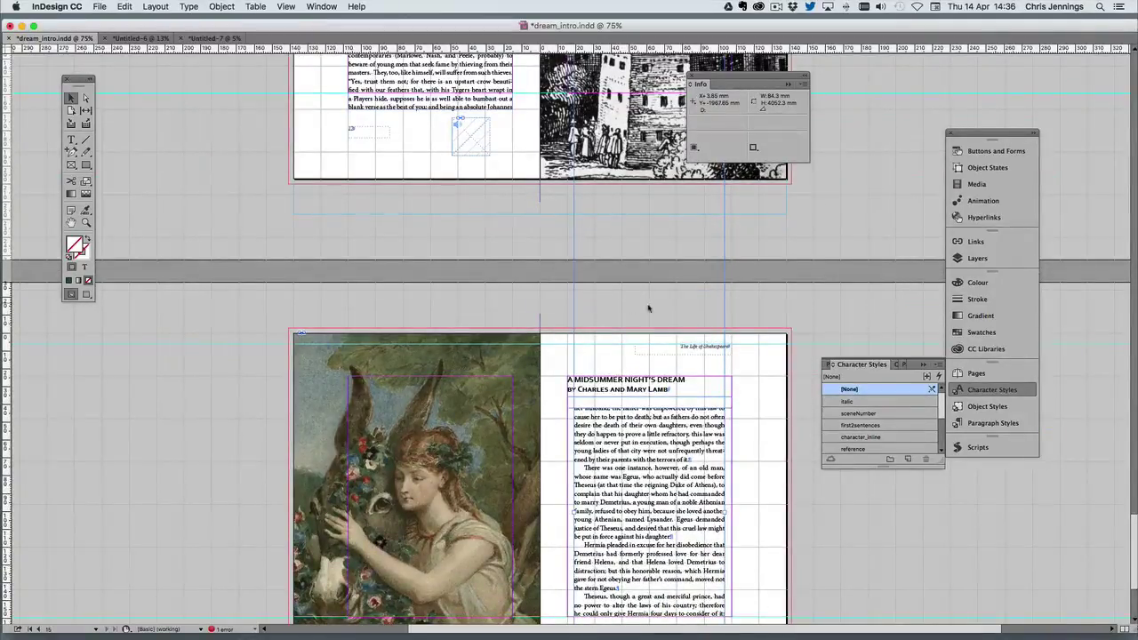
{"action": "left_click", "coordinate": [86, 223]}
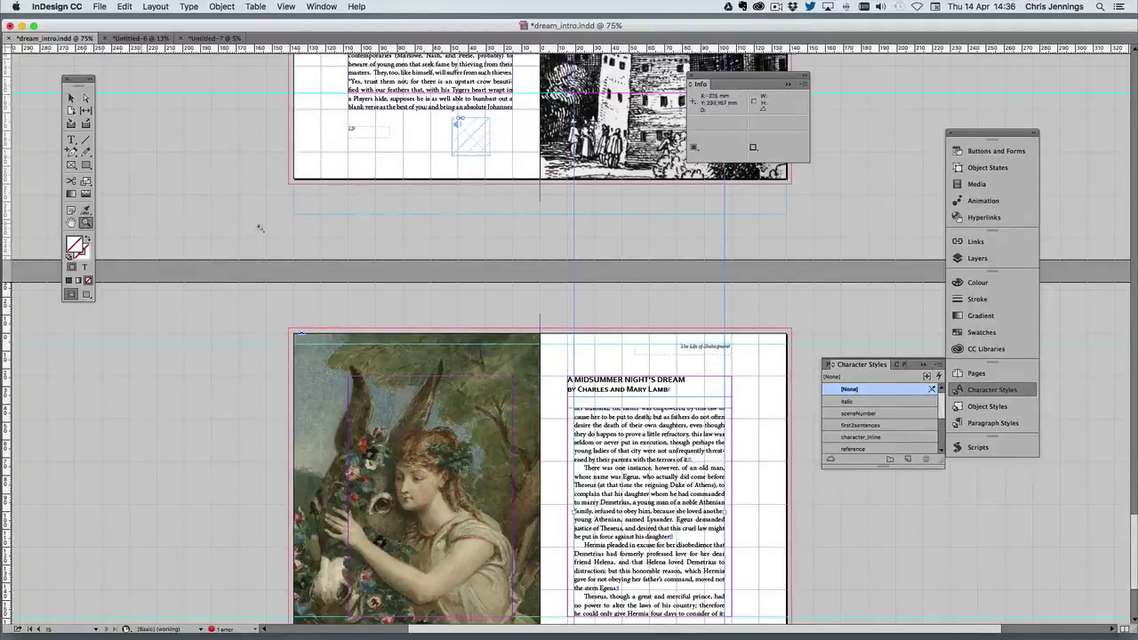
{"action": "left_click", "coordinate": [547, 230], "text": "alt"}
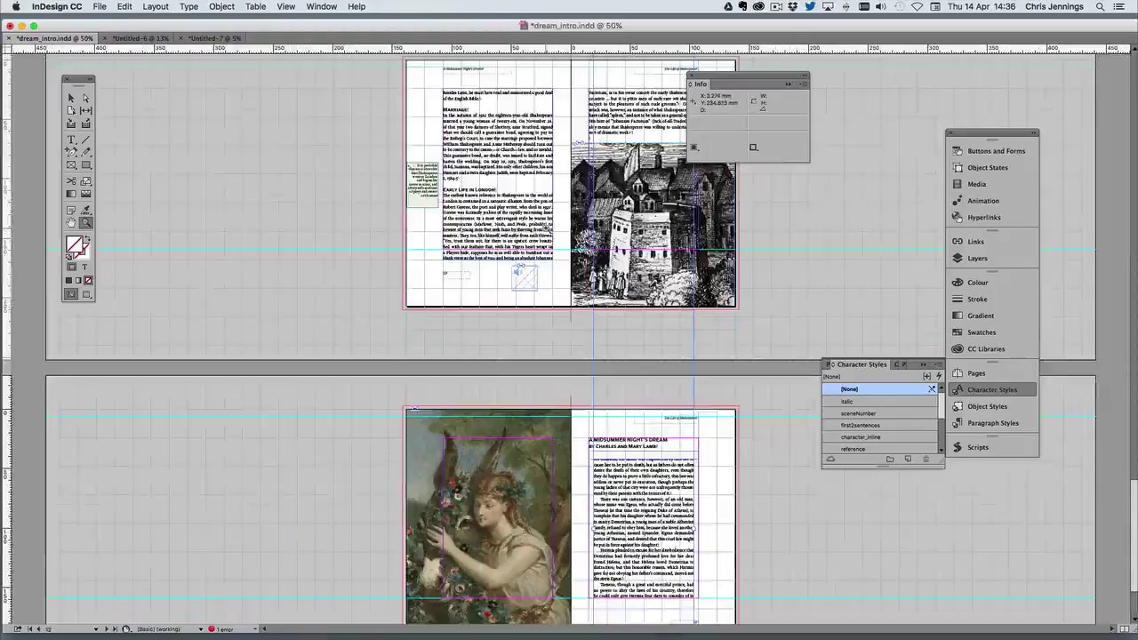
{"action": "left_click", "coordinate": [547, 229], "text": "alt"}
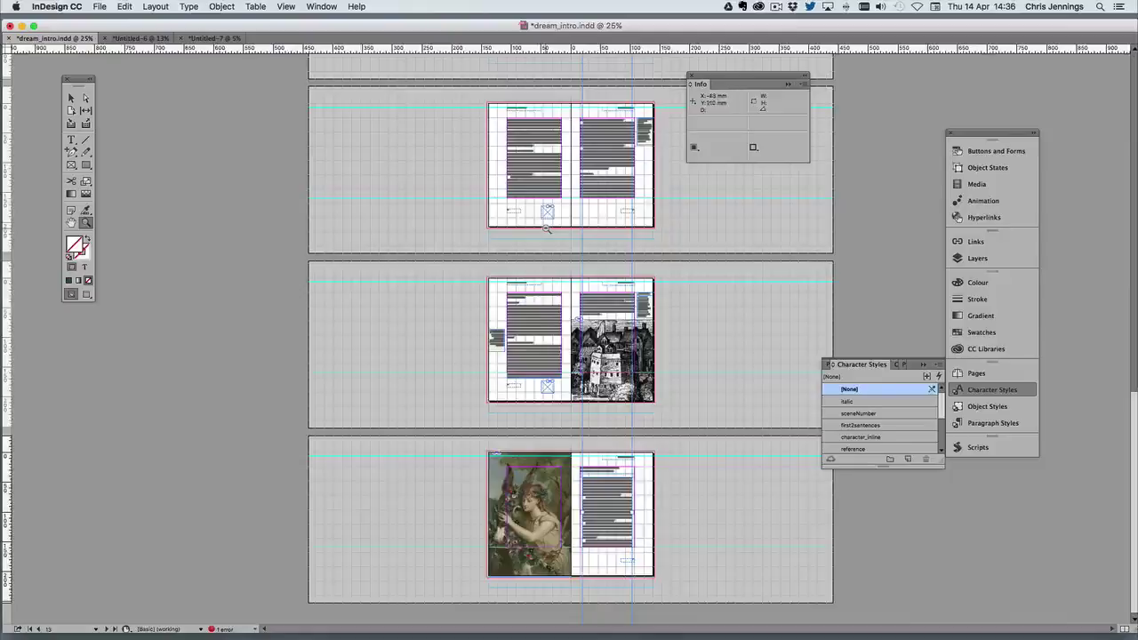
{"action": "left_click", "coordinate": [547, 230], "text": "alt"}
{"action": "left_click", "coordinate": [547, 229], "text": "alt"}
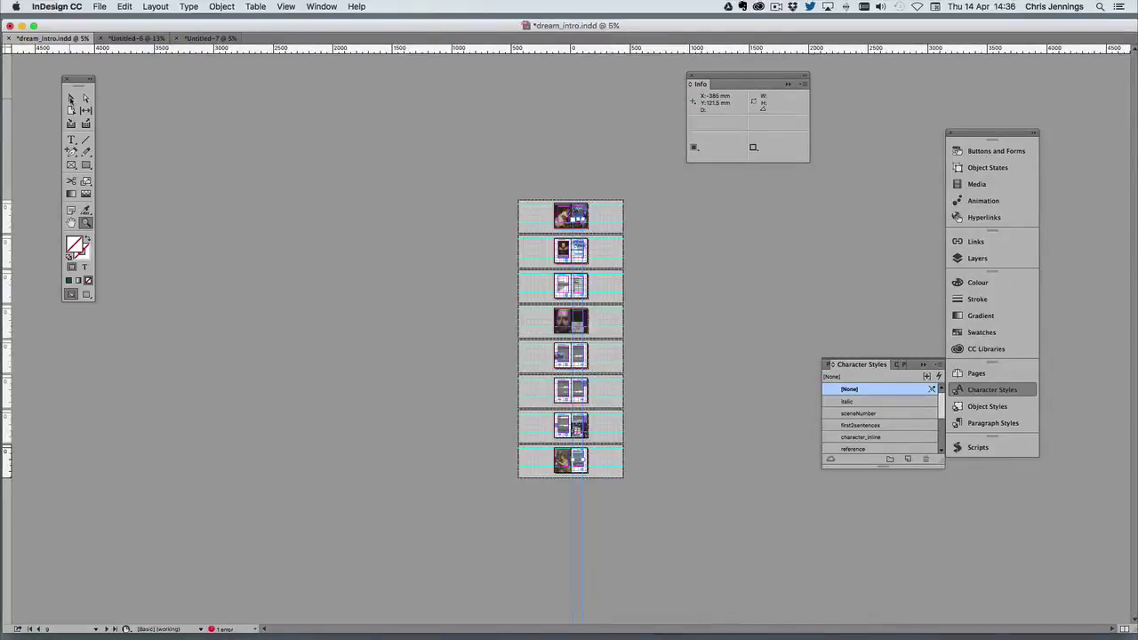
{"action": "key", "text": "v"}
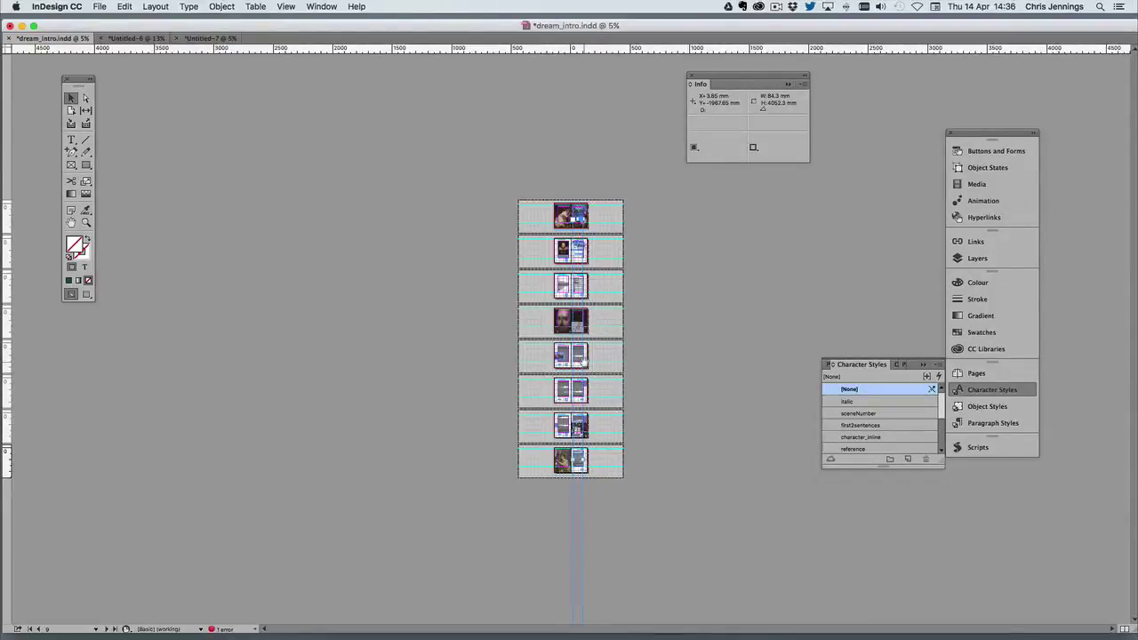
{"action": "left_click_drag", "start_coordinate": [582, 362], "coordinate": [585, 454]}
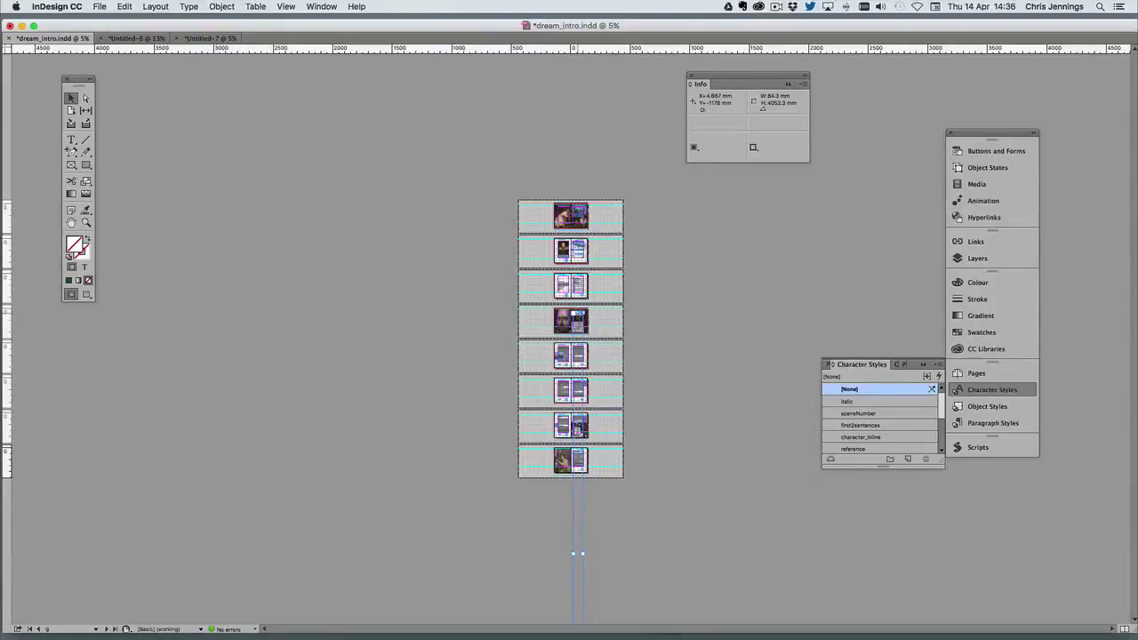
{"action": "mouse_move", "coordinate": [580, 318]}
{"action": "left_mouse_down"}
{"action": "mouse_move", "coordinate": [578, 450]}
{"action": "mouse_move", "coordinate": [579, 435]}
{"action": "left_mouse_up"}
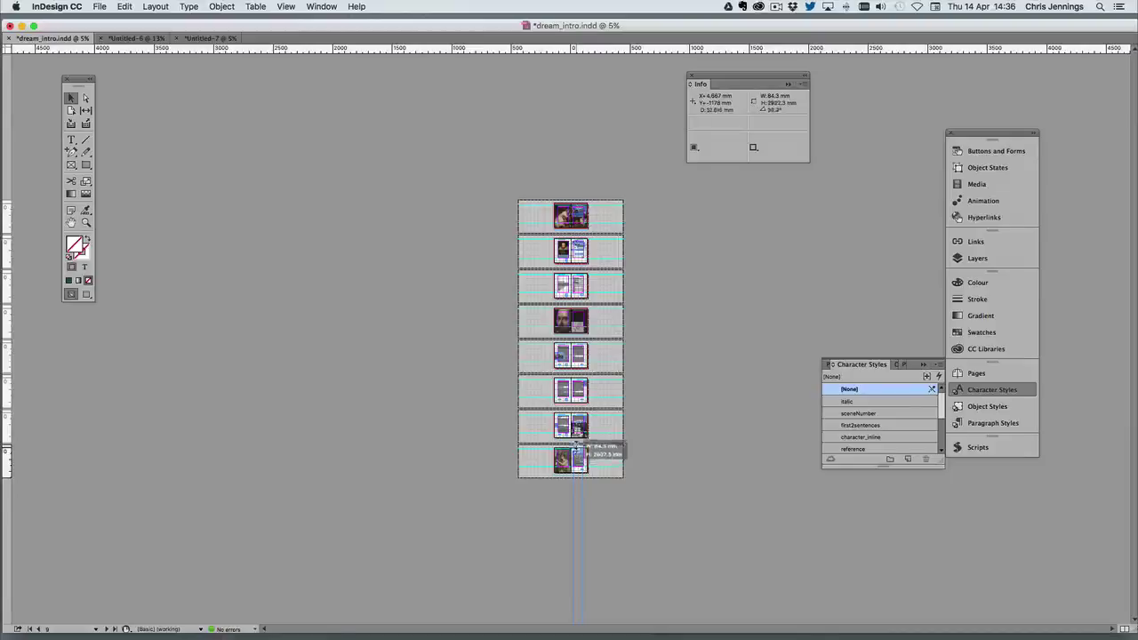
{"action": "left_click_drag", "start_coordinate": [579, 435], "coordinate": [579, 439]}
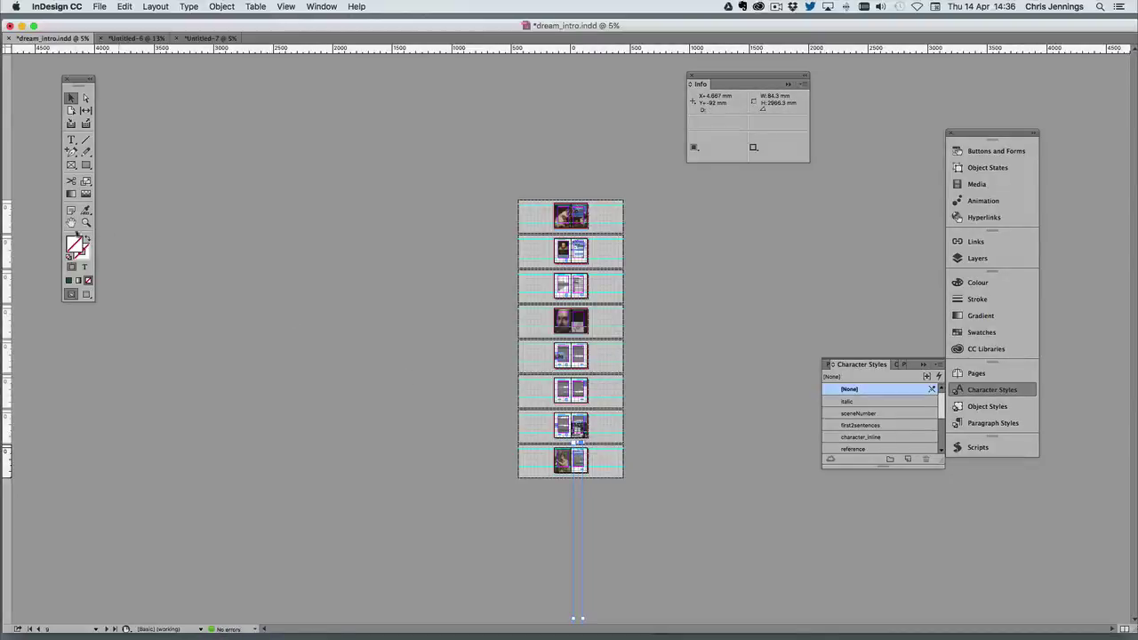
Zoom in and lower the frame's top edge, leaving it about 2875 mm tall.
{"action": "key", "text": "z"}
{"action": "left_click_drag", "start_coordinate": [487, 416], "coordinate": [650, 501]}
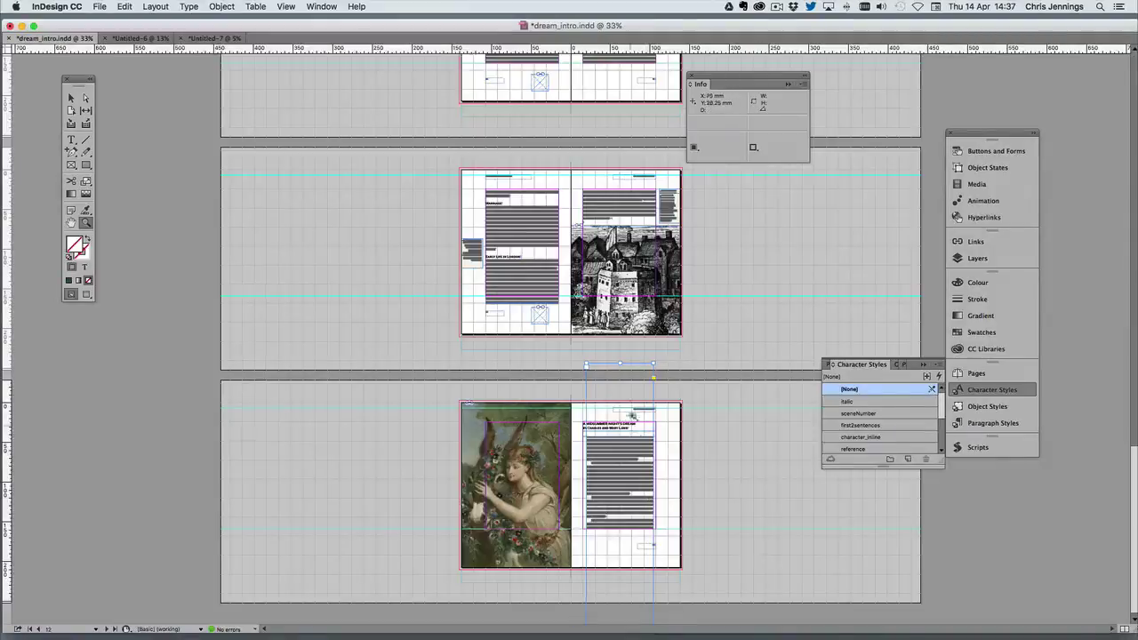
{"action": "key", "text": "v"}
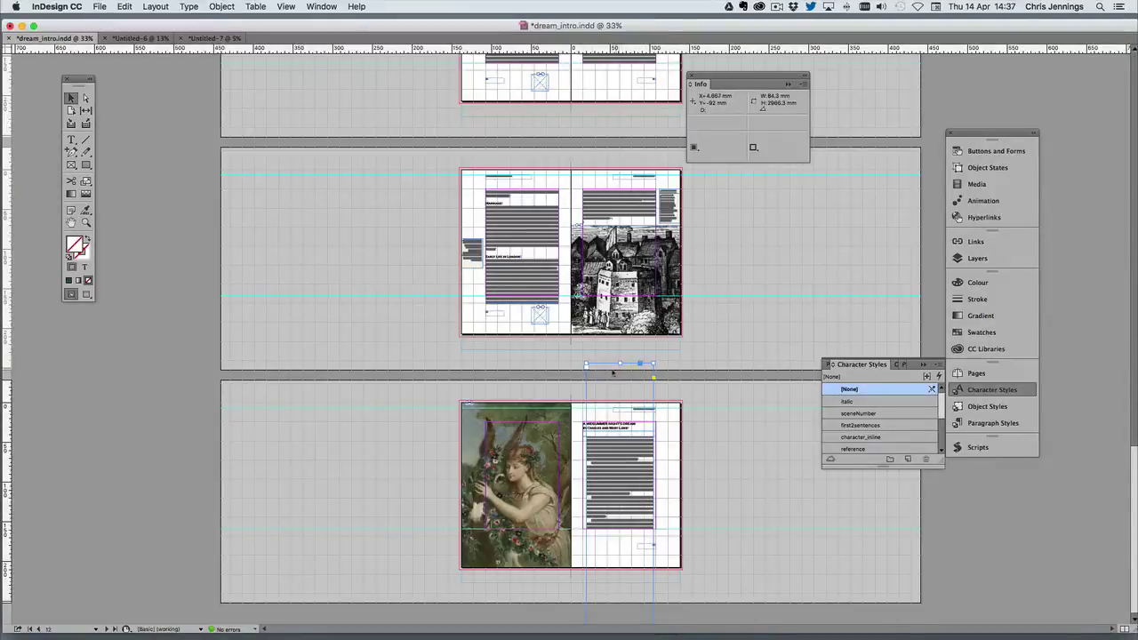
{"action": "left_click_drag", "start_coordinate": [619, 363], "coordinate": [619, 433]}
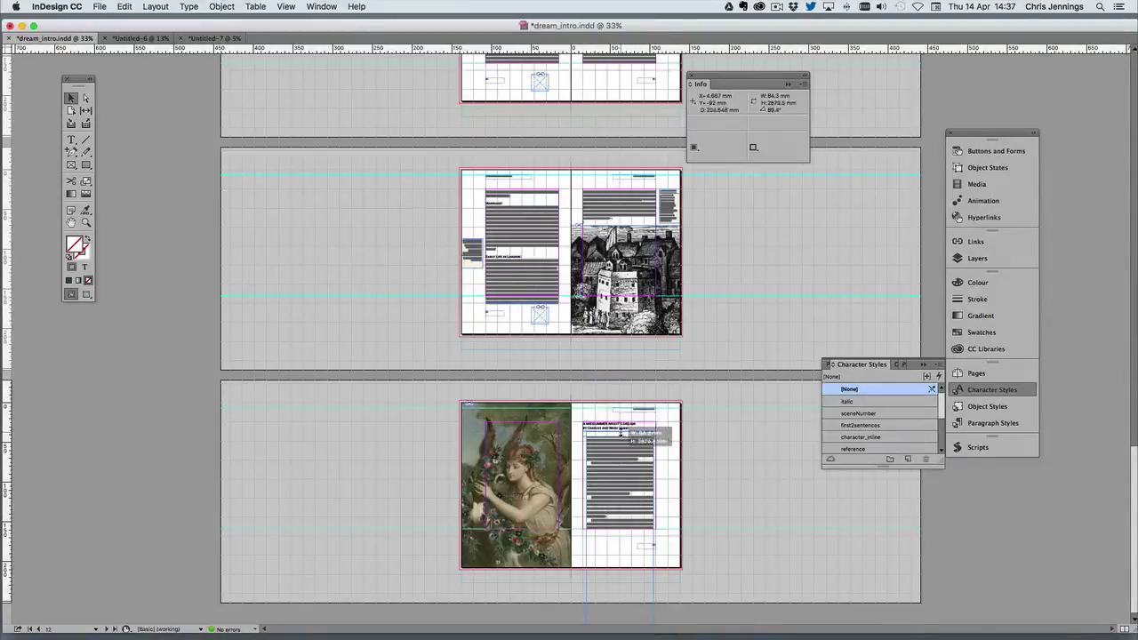
{"action": "left_click_drag", "start_coordinate": [620, 433], "coordinate": [620, 435]}
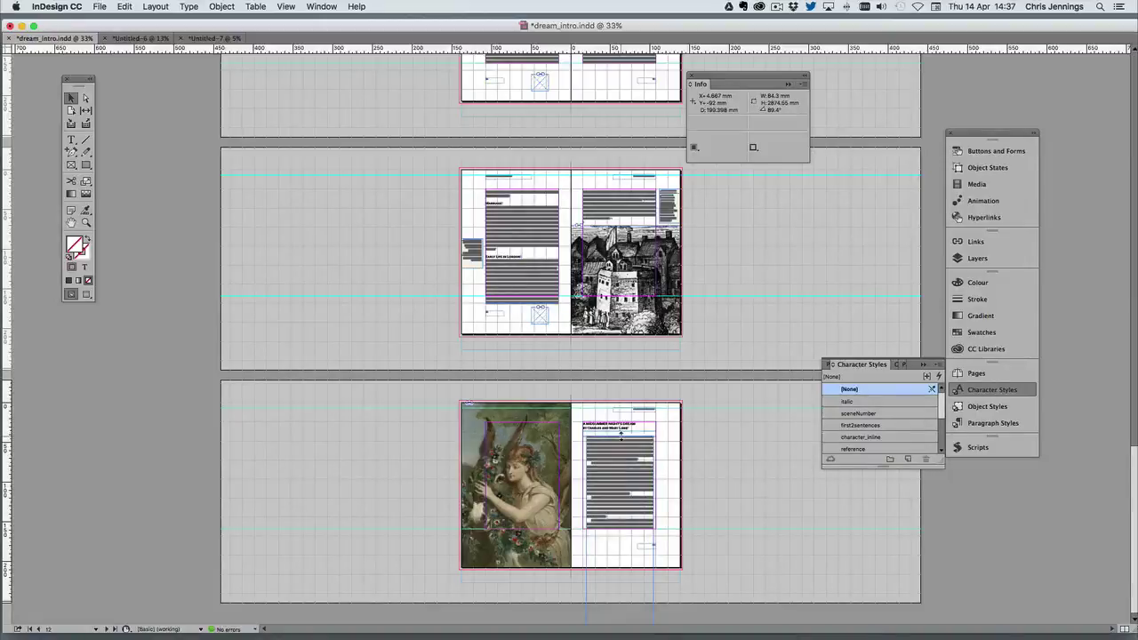
Move the story text frame to X 0, Y 0 within its clipping frame, then select the outer frame.
{"action": "key", "text": "z"}
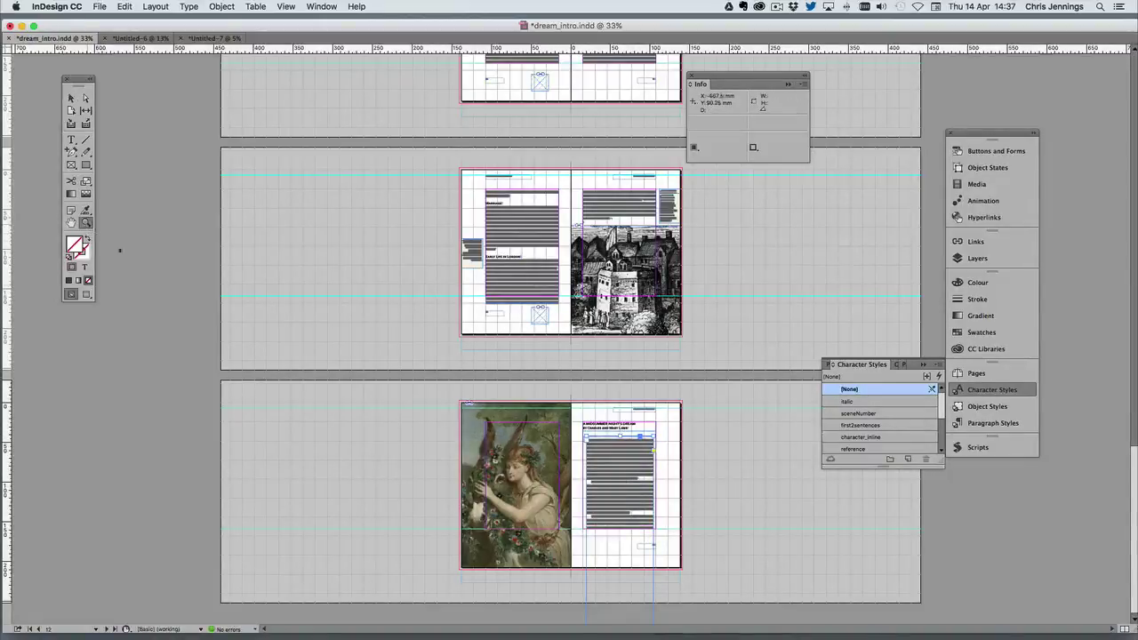
{"action": "left_click", "coordinate": [629, 449]}
{"action": "left_click", "coordinate": [644, 415]}
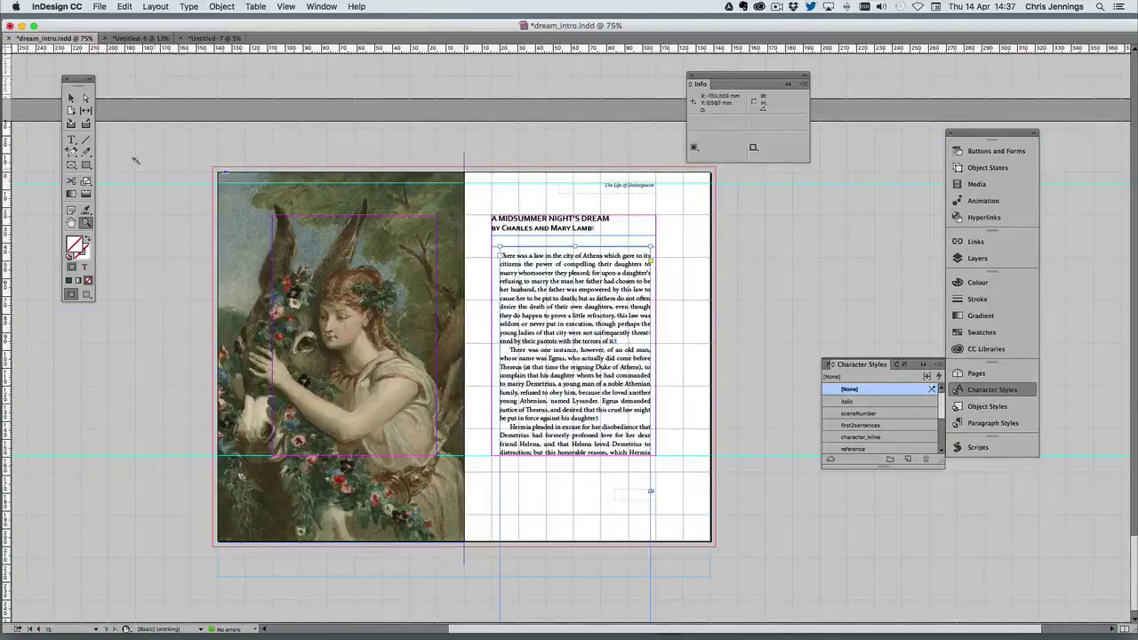
{"action": "left_click", "coordinate": [72, 98]}
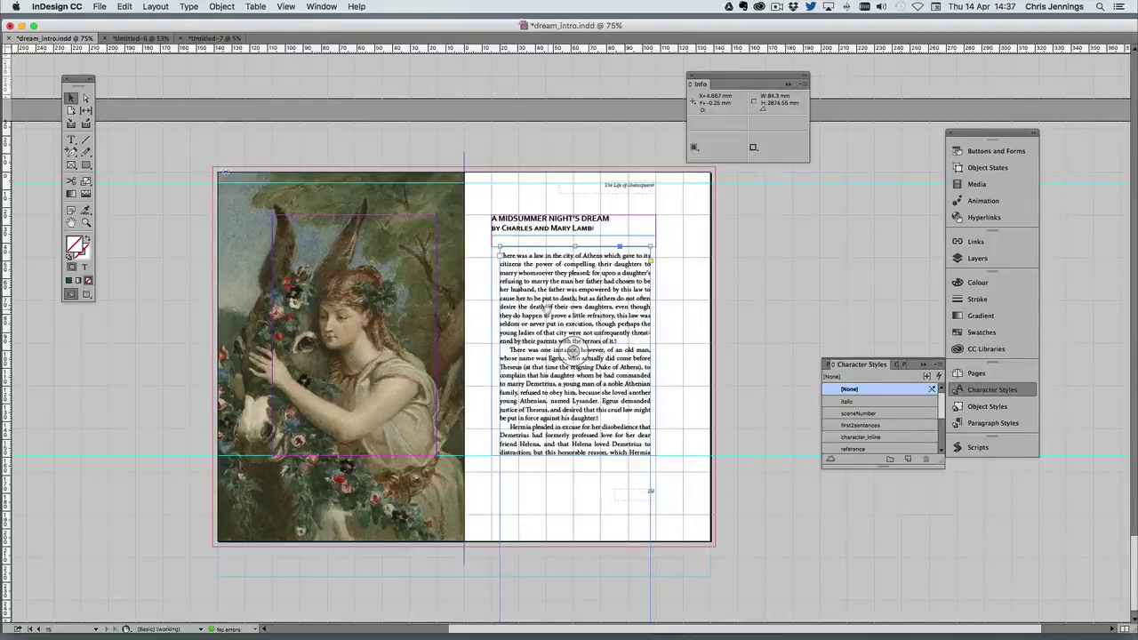
{"action": "left_click_drag", "start_coordinate": [550, 311], "coordinate": [542, 306]}
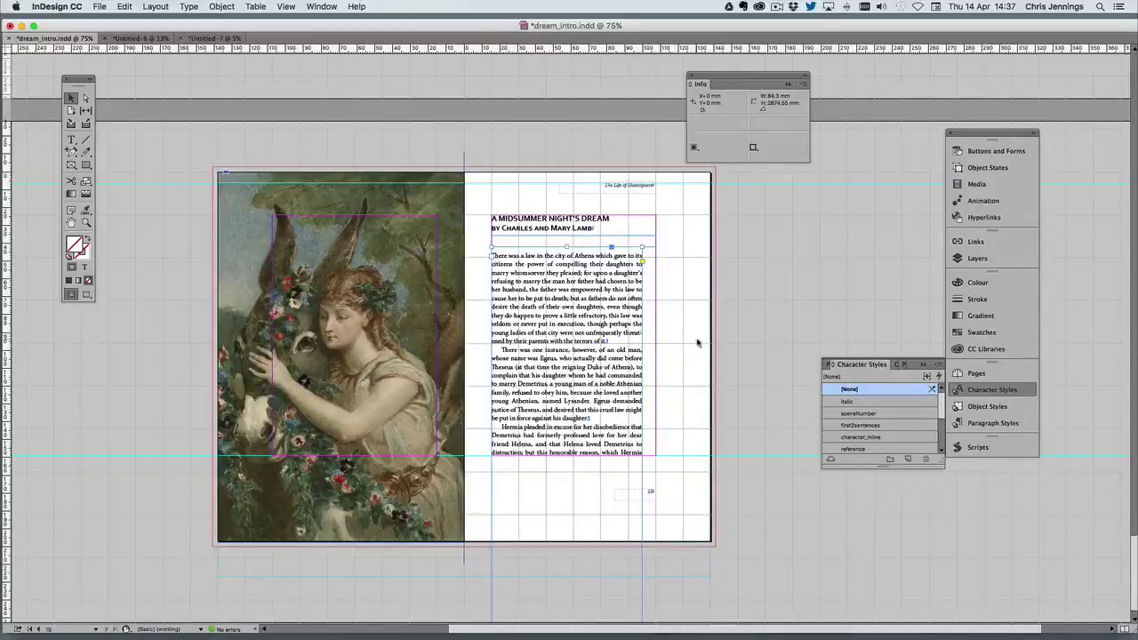
{"action": "scroll", "coordinate": [697, 342], "scroll_direction": "down", "scroll_amount": 1}
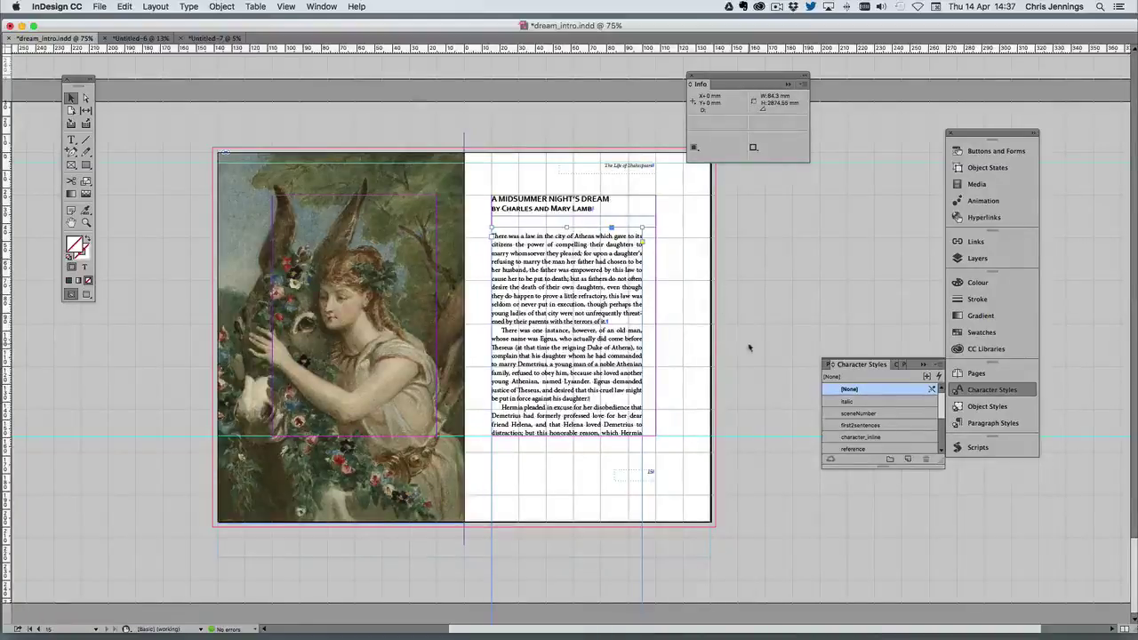
{"action": "left_click", "coordinate": [656, 285]}
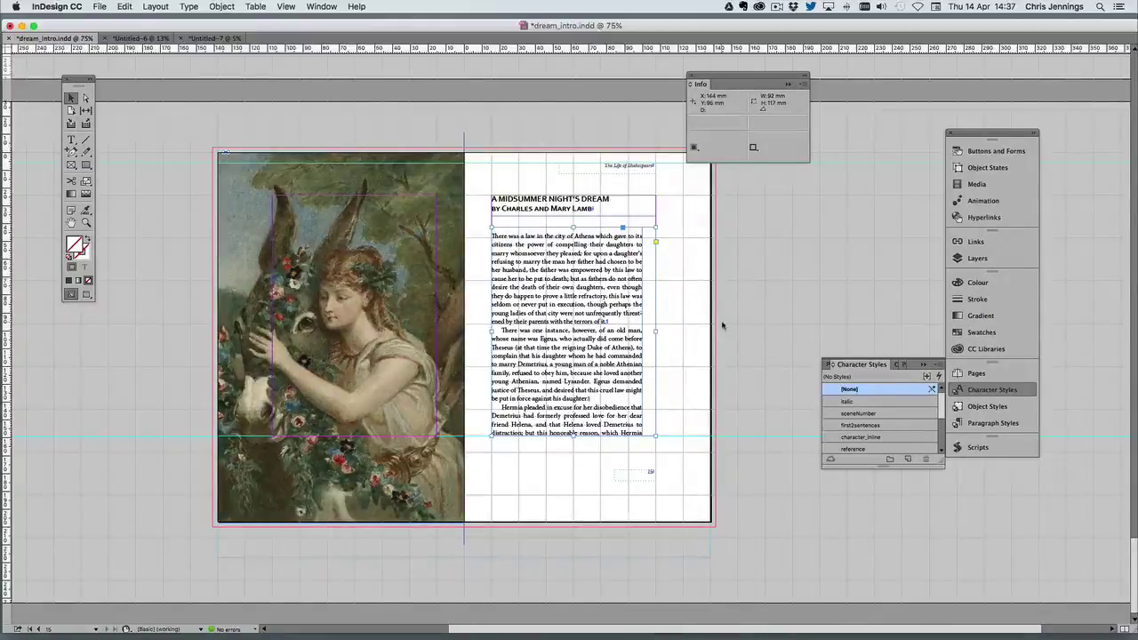
Apply the 'scrollingtext frame' object style to the container frame and open its style options.
{"action": "left_click", "coordinate": [976, 406]}
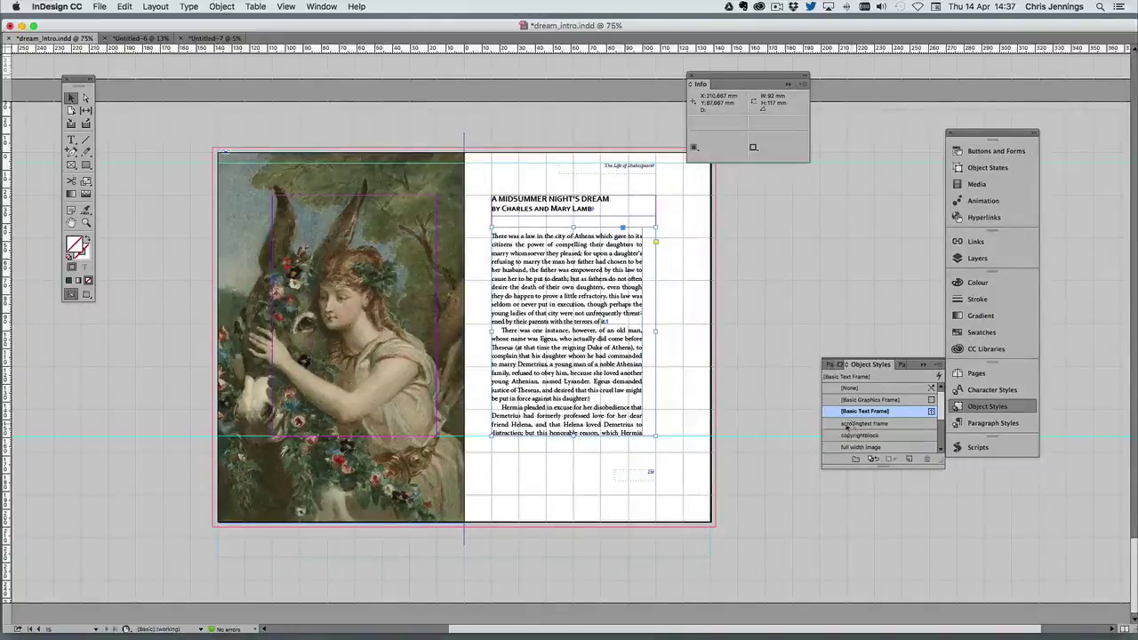
{"action": "left_click", "coordinate": [846, 424]}
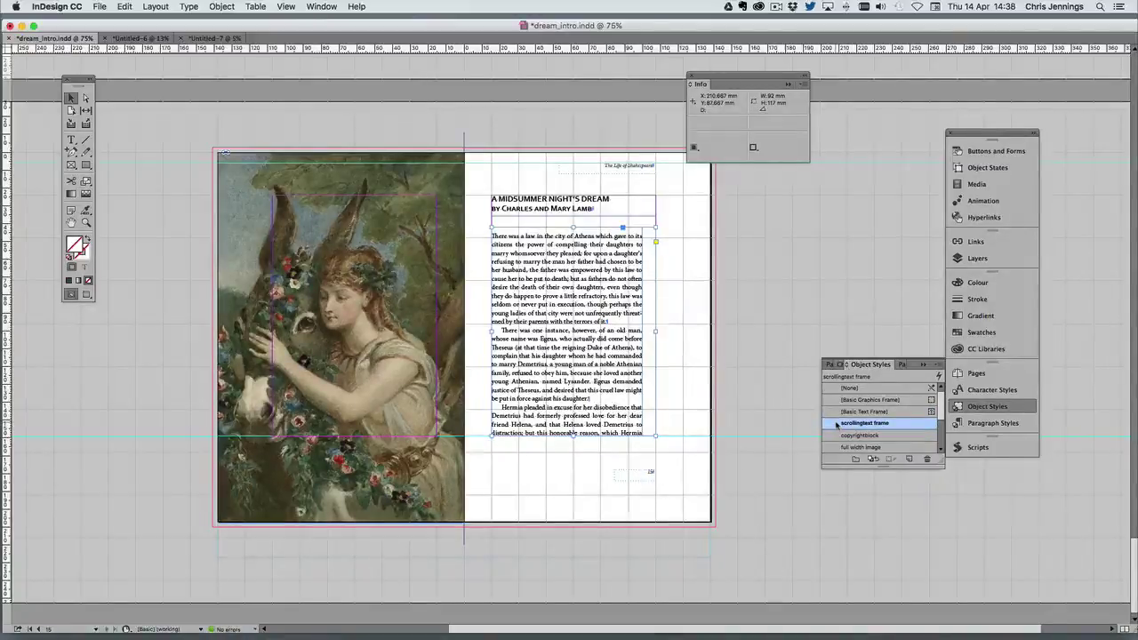
{"action": "double_click", "coordinate": [836, 424]}
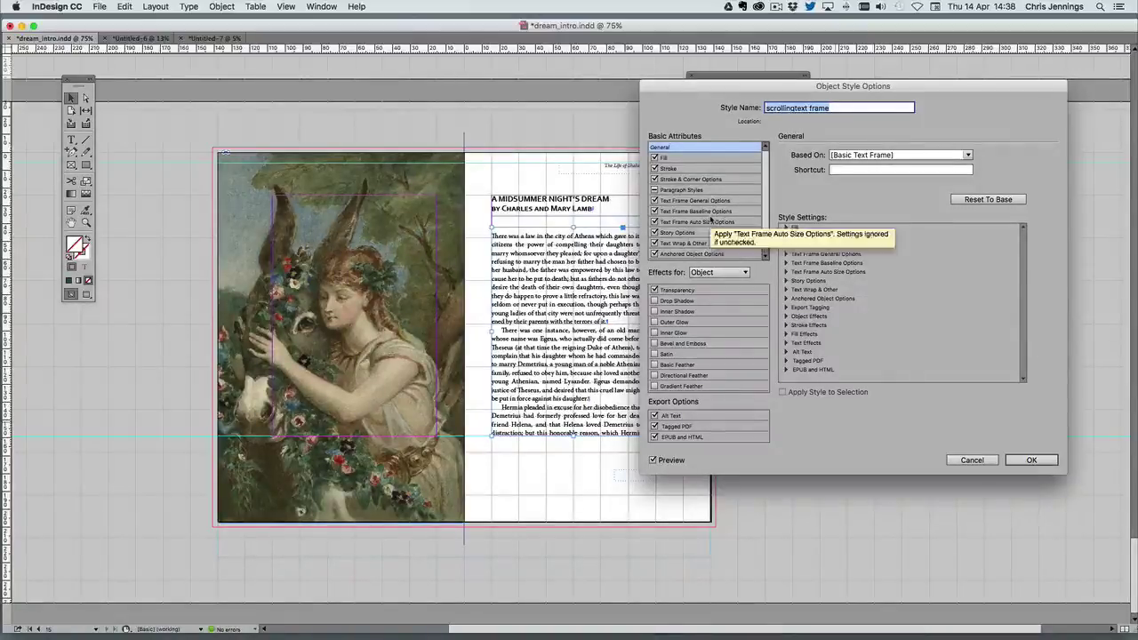
Set the style's Export Tagging to tag div with class 'scroller' and confirm.
{"action": "scroll", "coordinate": [710, 220], "scroll_direction": "down", "scroll_amount": 2}
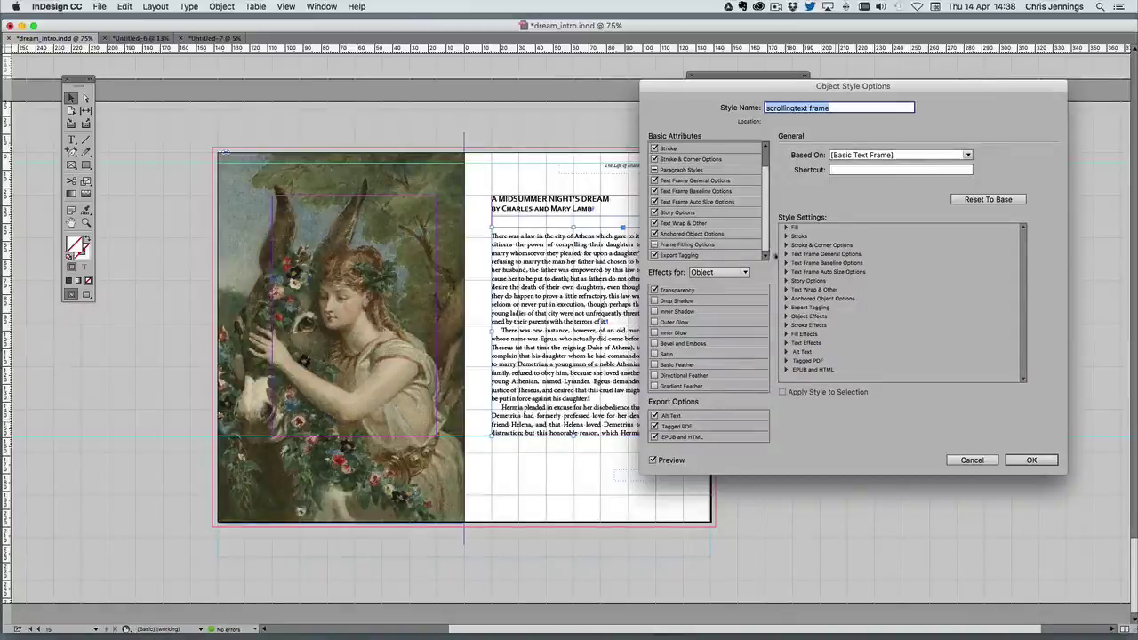
{"action": "left_click", "coordinate": [680, 256]}
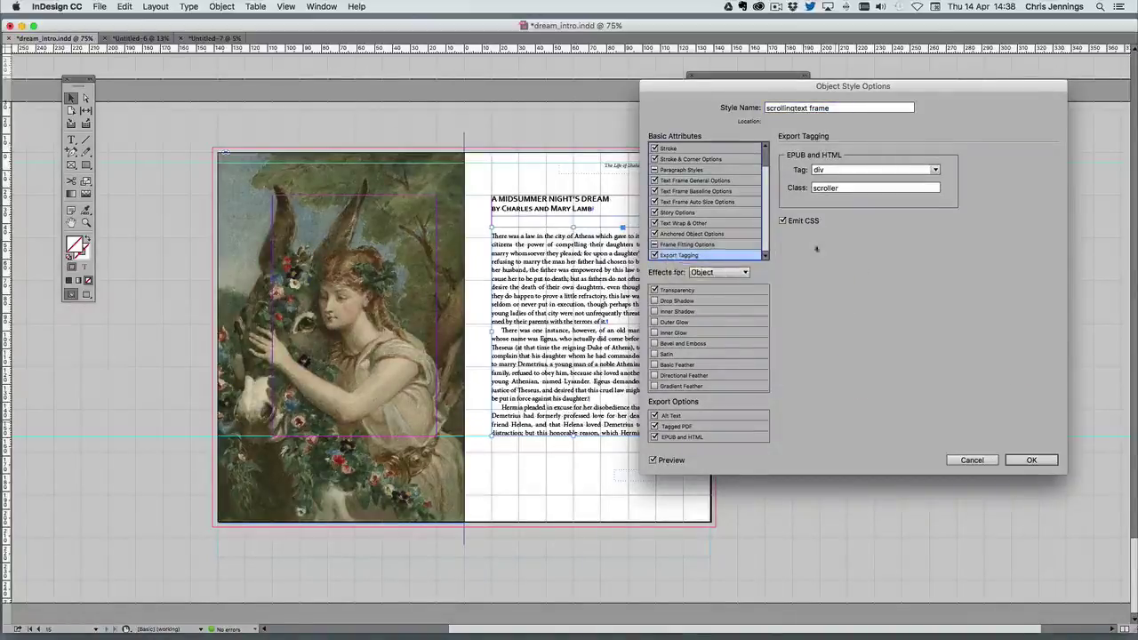
{"action": "left_click", "coordinate": [935, 169]}
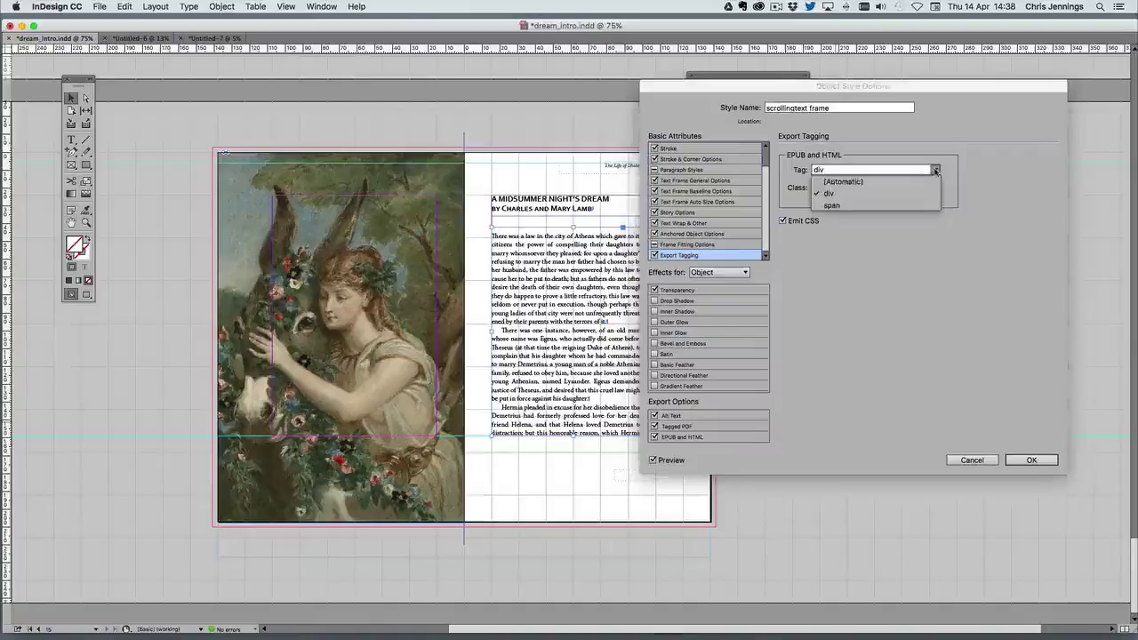
{"action": "left_click", "coordinate": [828, 194]}
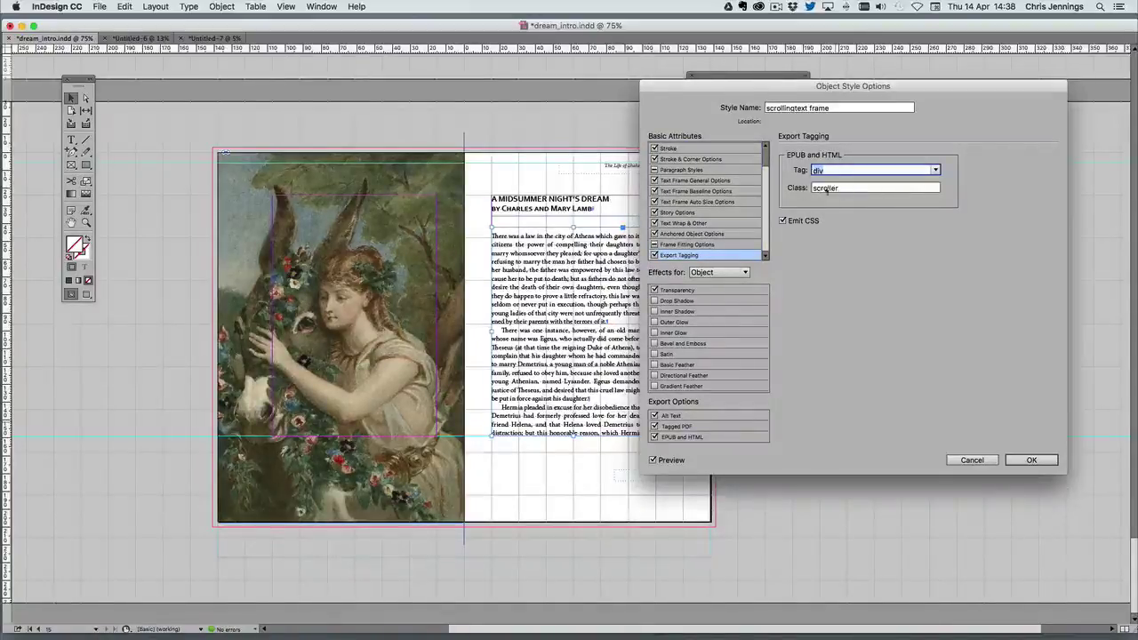
{"action": "left_click", "coordinate": [847, 189]}
{"action": "left_click", "coordinate": [841, 194]}
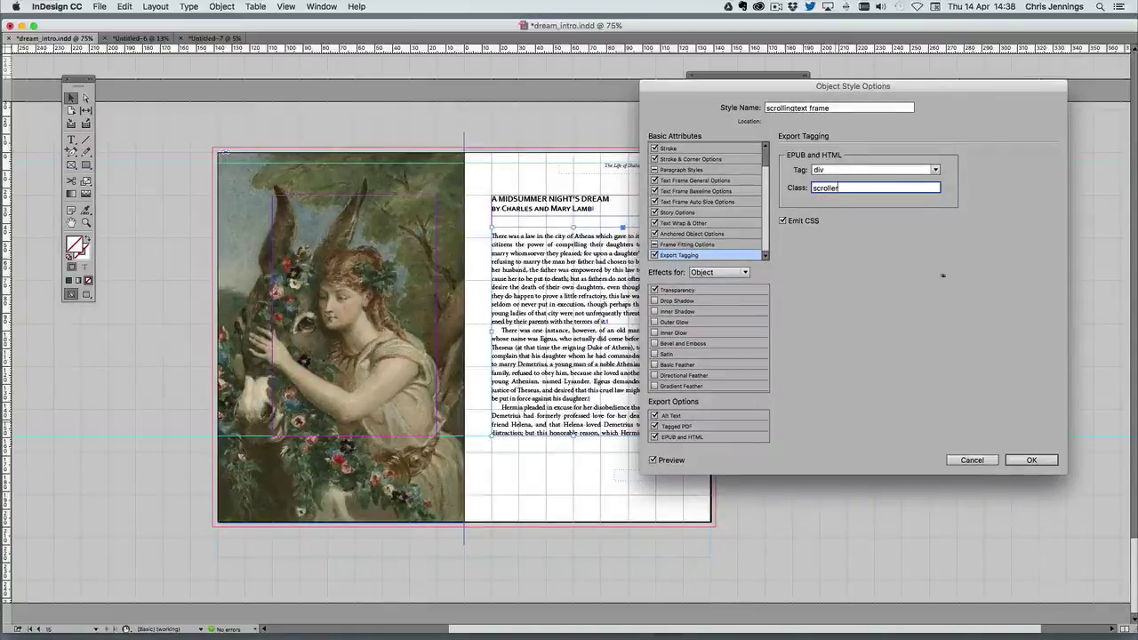
{"action": "left_click", "coordinate": [1027, 461]}
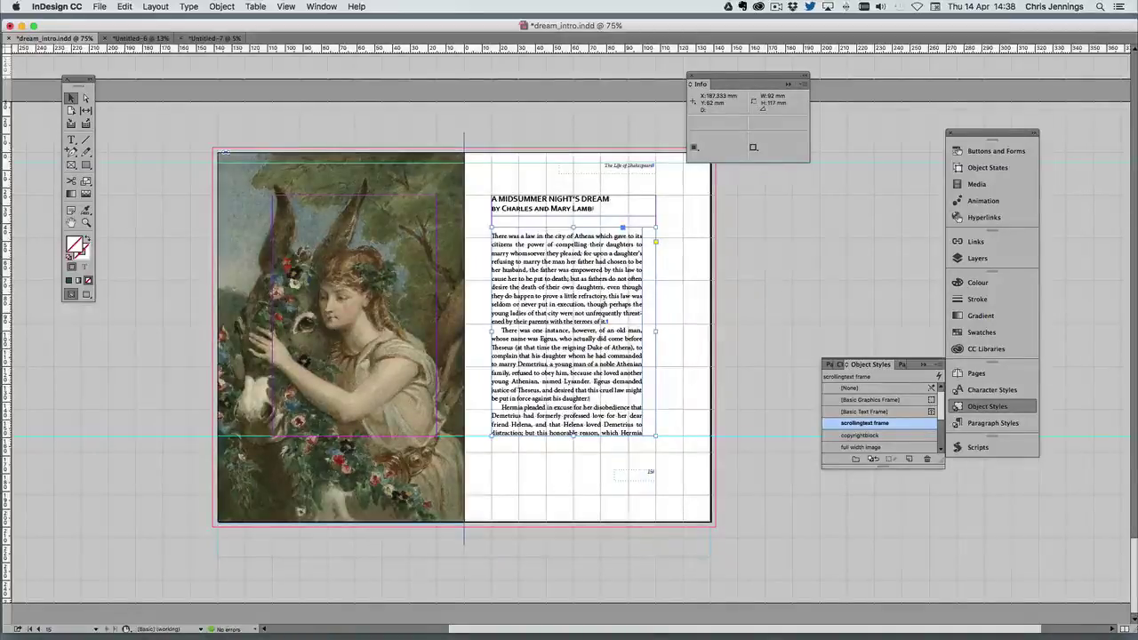
{"action": "key", "text": "Tab"}
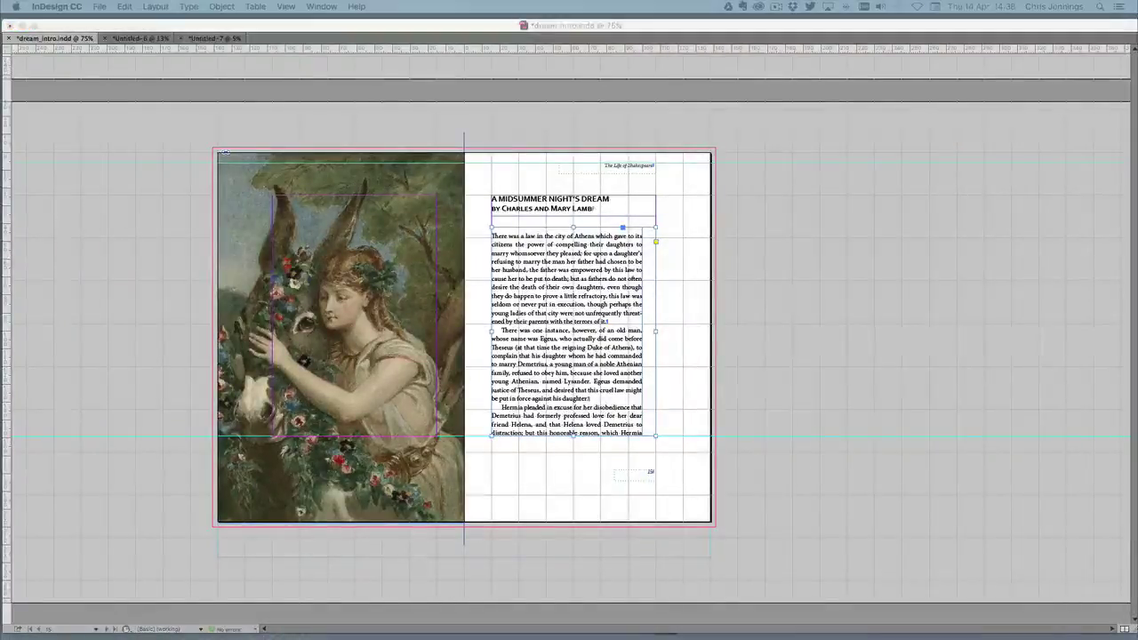
{"action": "mouse_move", "coordinate": [1111, 165]}
{"action": "left_mouse_down"}
{"action": "mouse_move", "coordinate": [668, 71]}
{"action": "mouse_move", "coordinate": [589, 67]}
{"action": "left_mouse_up"}
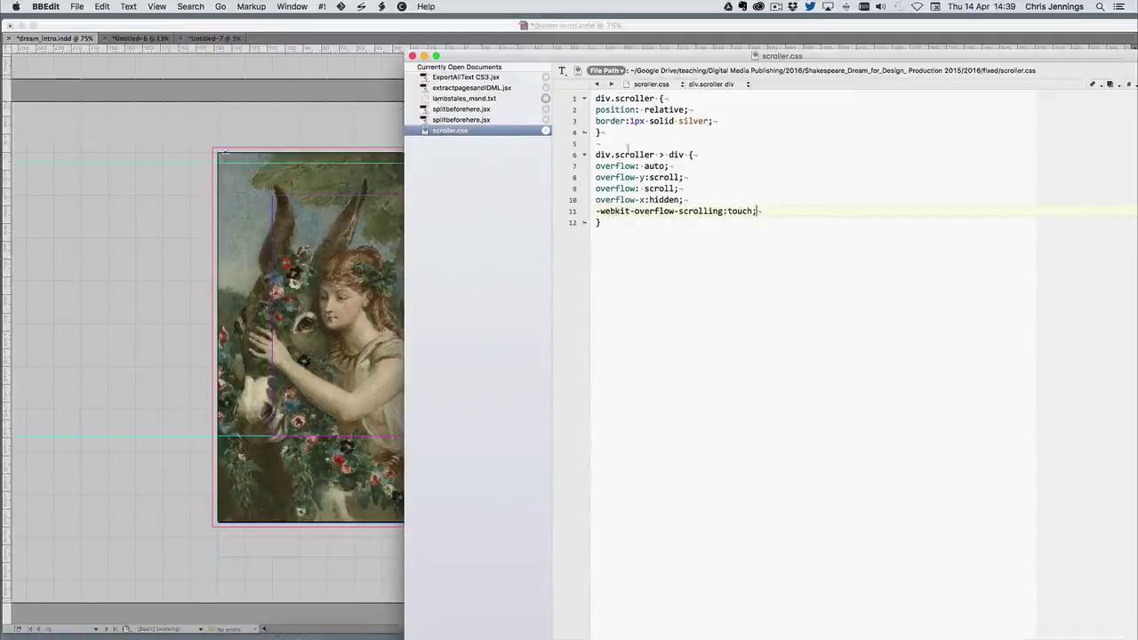
{"action": "left_click", "coordinate": [661, 155]}
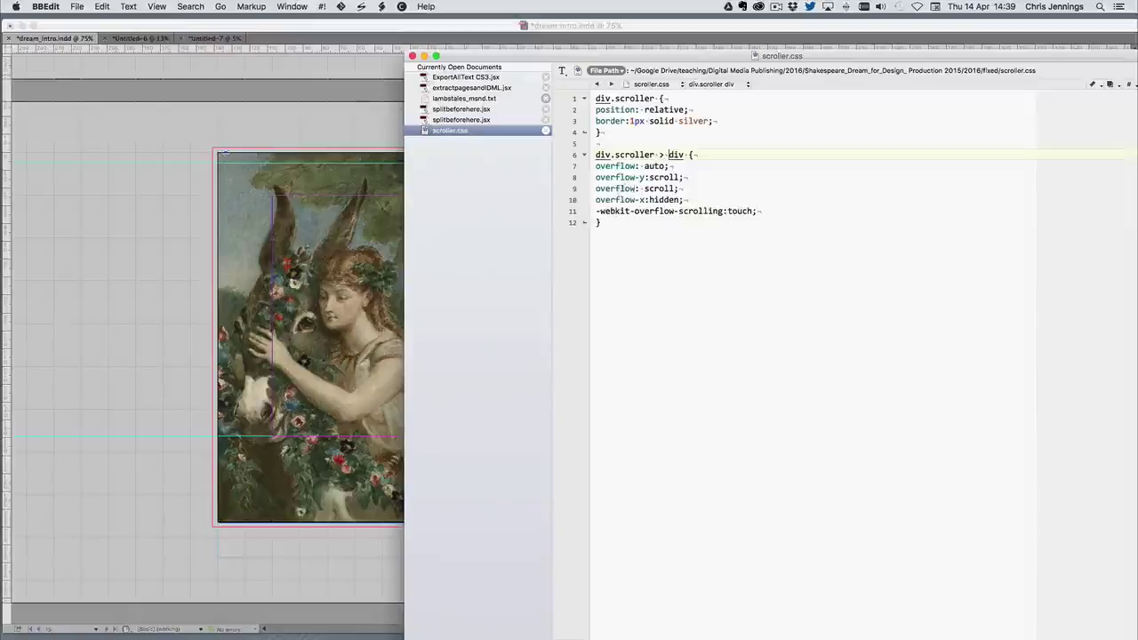
{"action": "left_click", "coordinate": [594, 189]}
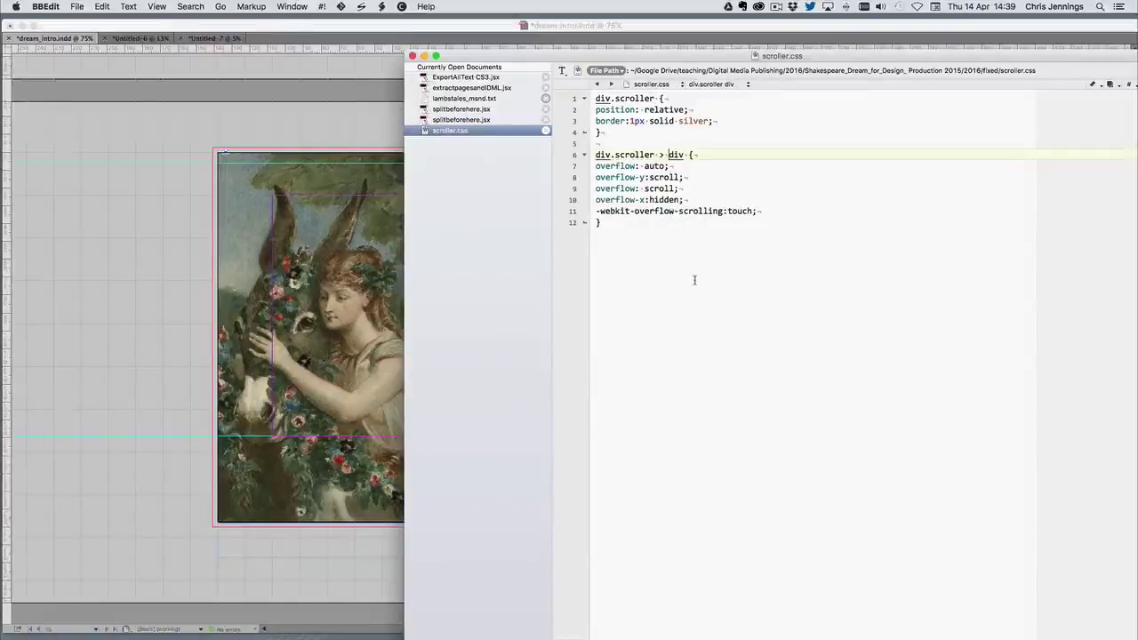
{"action": "left_click_drag", "start_coordinate": [594, 211], "coordinate": [758, 211]}
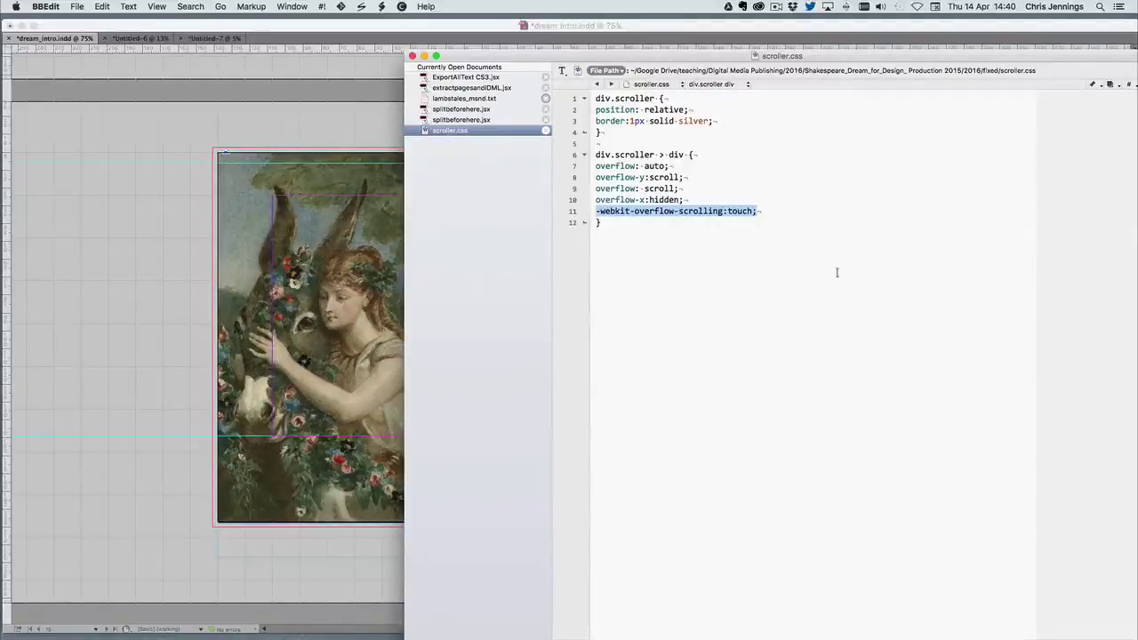
{"action": "left_click", "coordinate": [424, 55]}
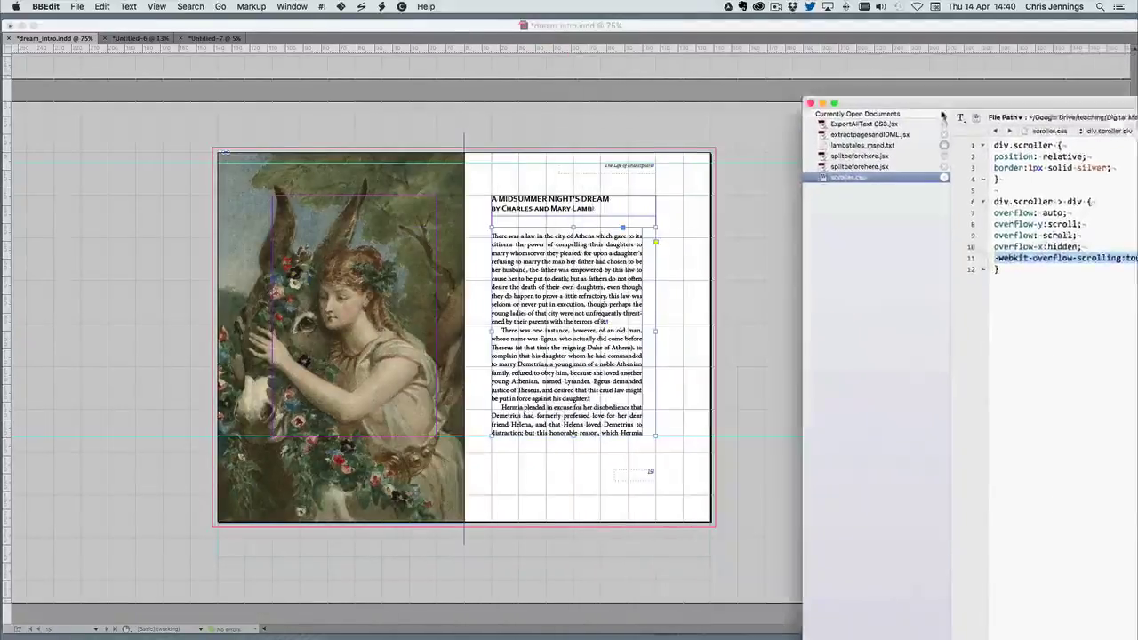
Export the document as EPUB (Fixed Layout) to dream_intro_f.epub, replacing the existing file.
{"action": "left_click", "coordinate": [207, 132]}
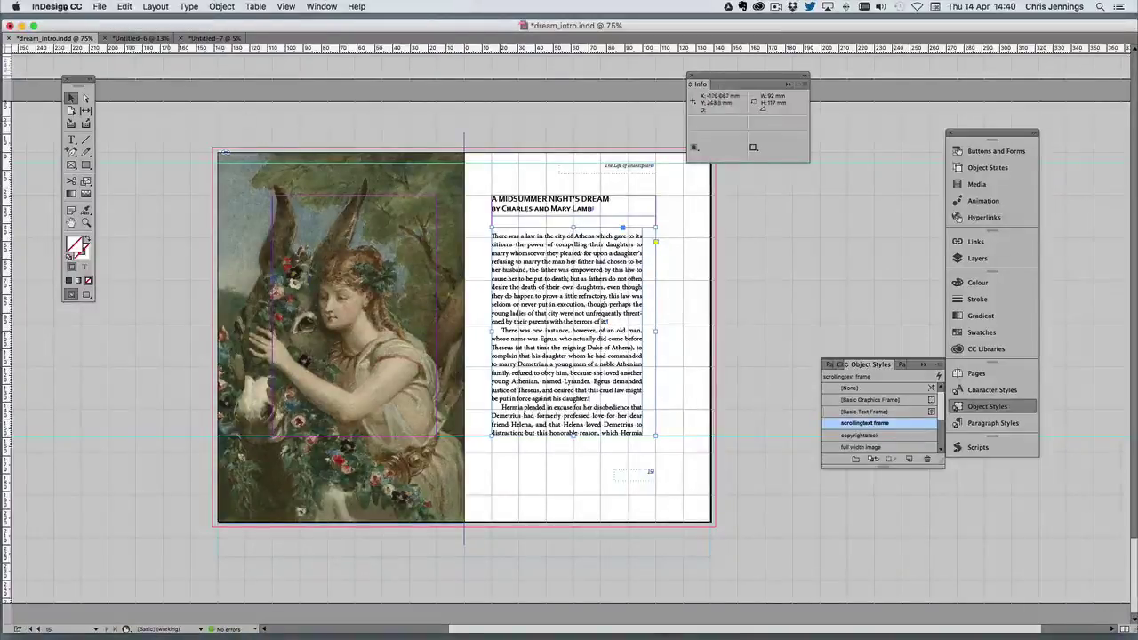
{"action": "left_click", "coordinate": [96, 6]}
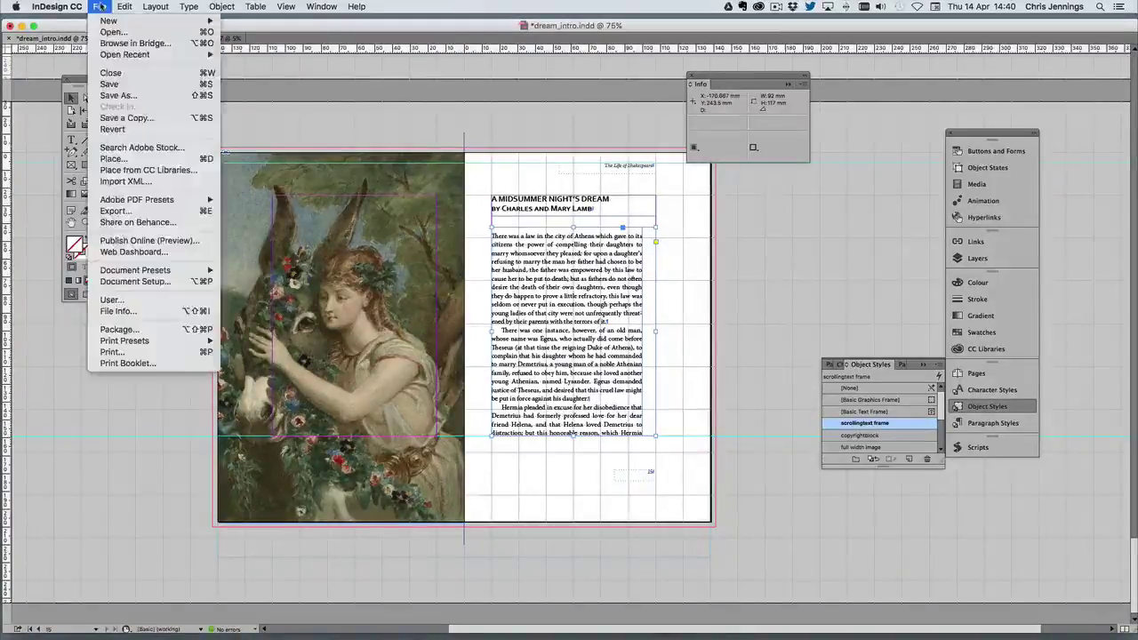
{"action": "left_click", "coordinate": [113, 211]}
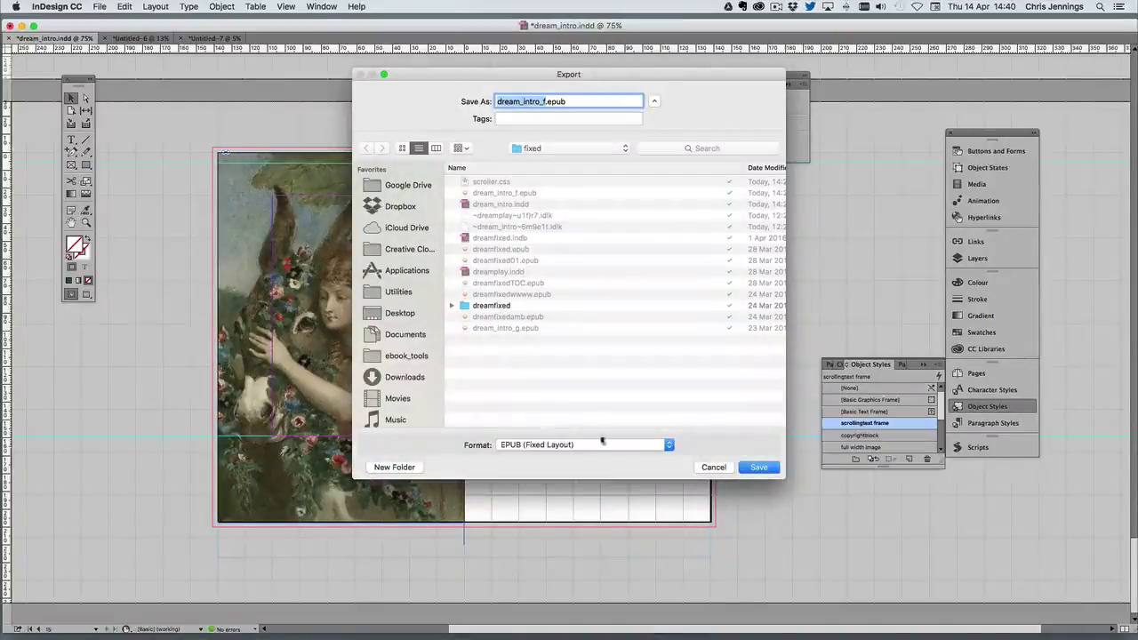
{"action": "left_click", "coordinate": [743, 466]}
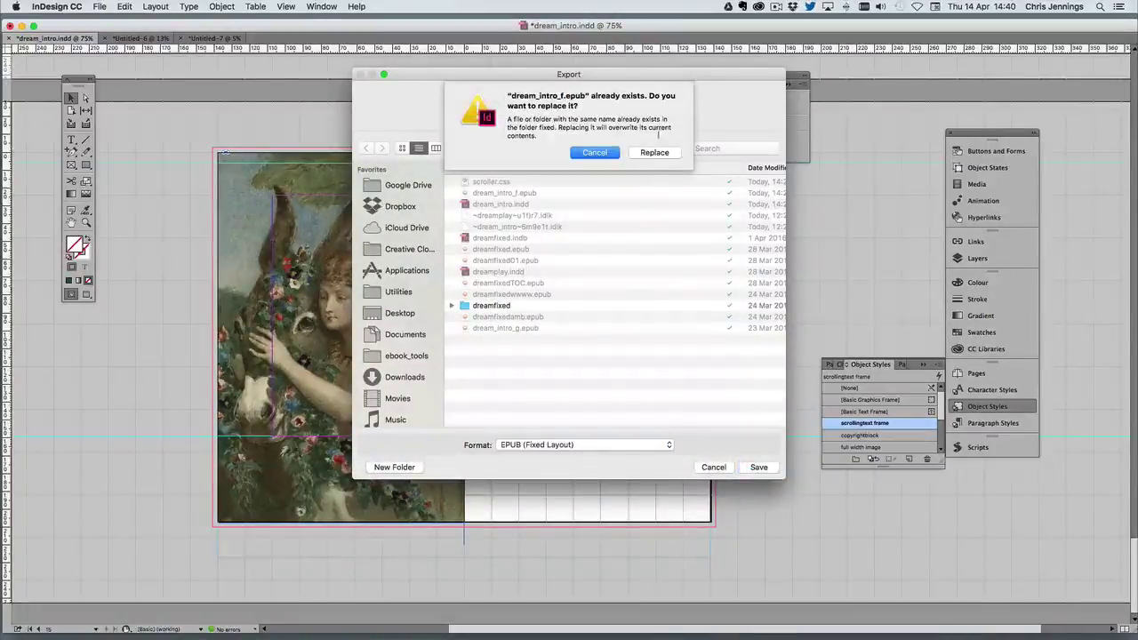
{"action": "left_click", "coordinate": [655, 153]}
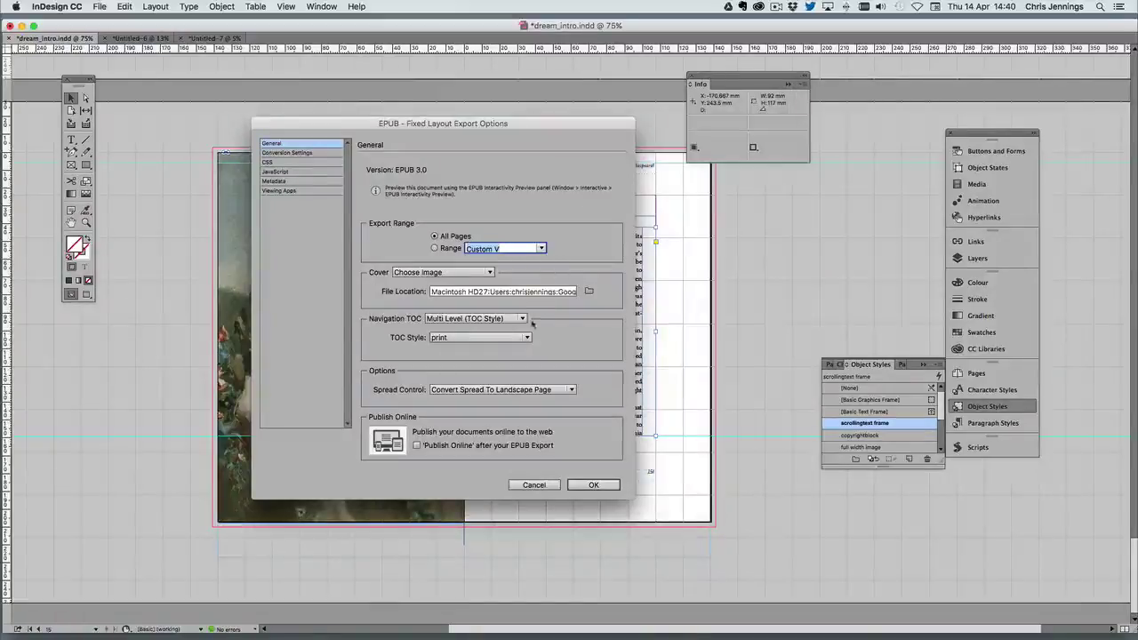
Include the attached extra stylesheet in the EPUB export options and start the export.
{"action": "left_click", "coordinate": [268, 162]}
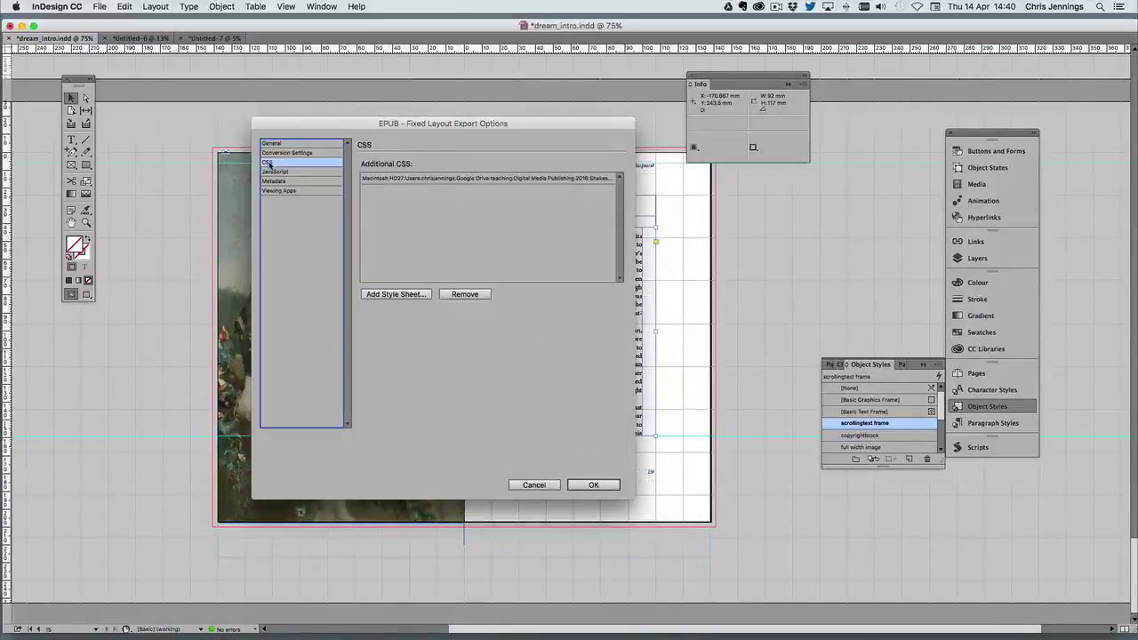
{"action": "left_click", "coordinate": [399, 178]}
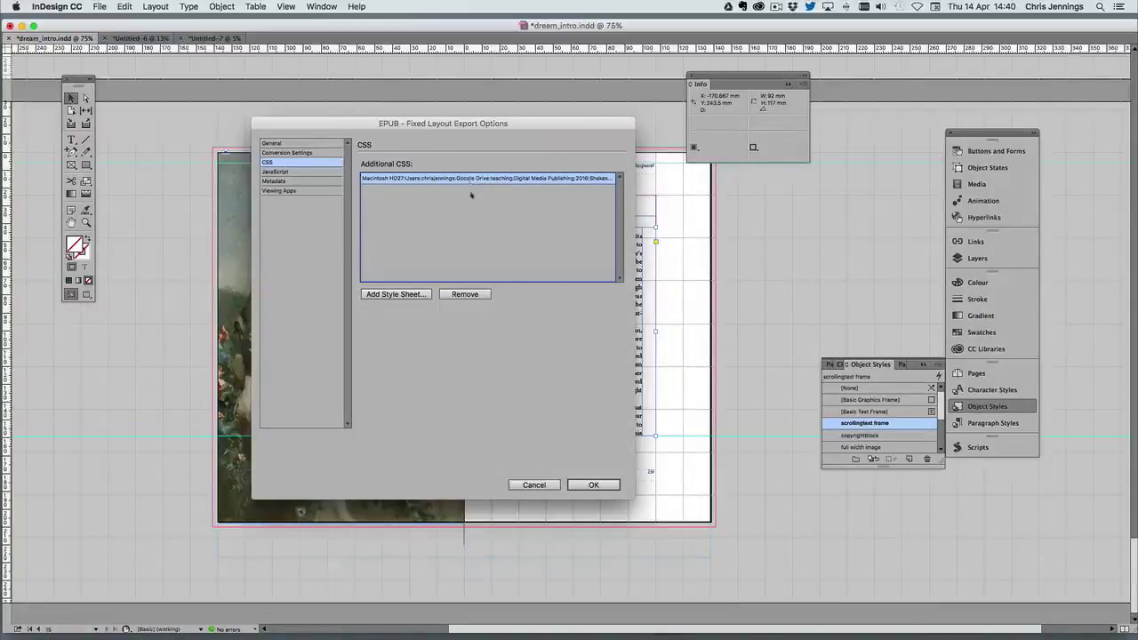
{"action": "left_click", "coordinate": [593, 484]}
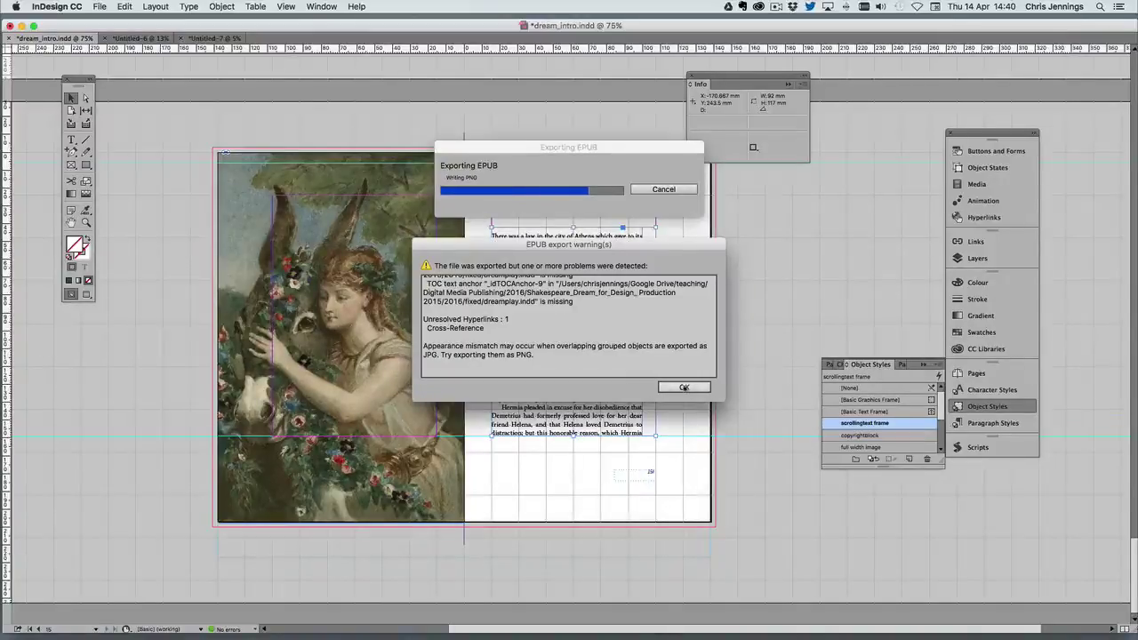
Dismiss the EPUB export warnings so the book opens on its cover.
{"action": "left_click", "coordinate": [683, 388]}
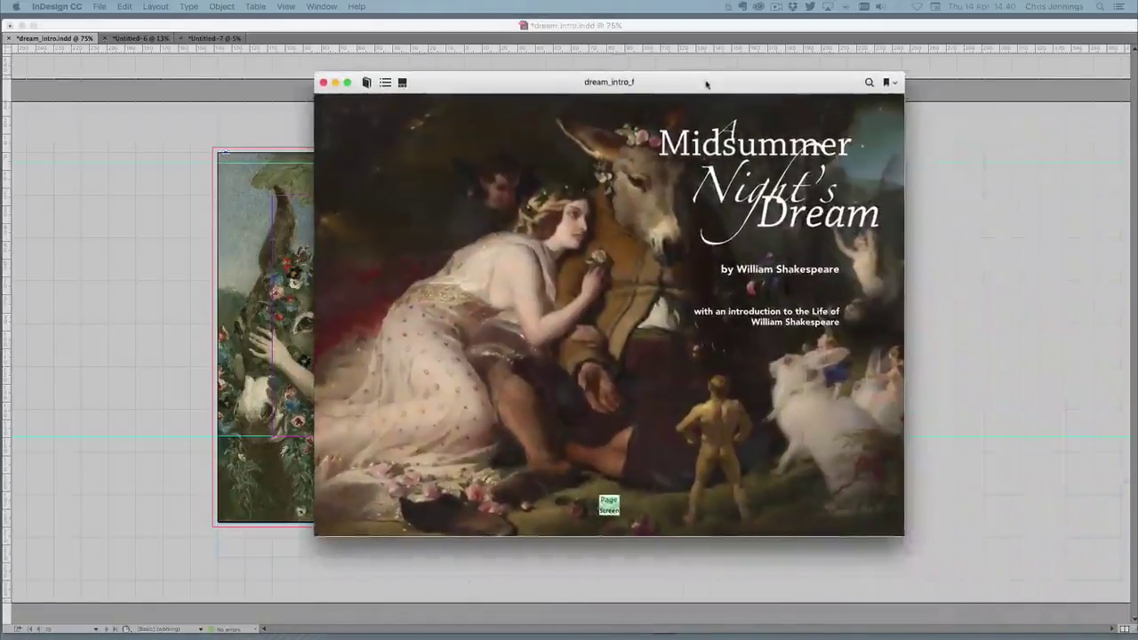
Page forward past the cover to the Midsummer Night's Dream story spread.
{"action": "left_click", "coordinate": [893, 316]}
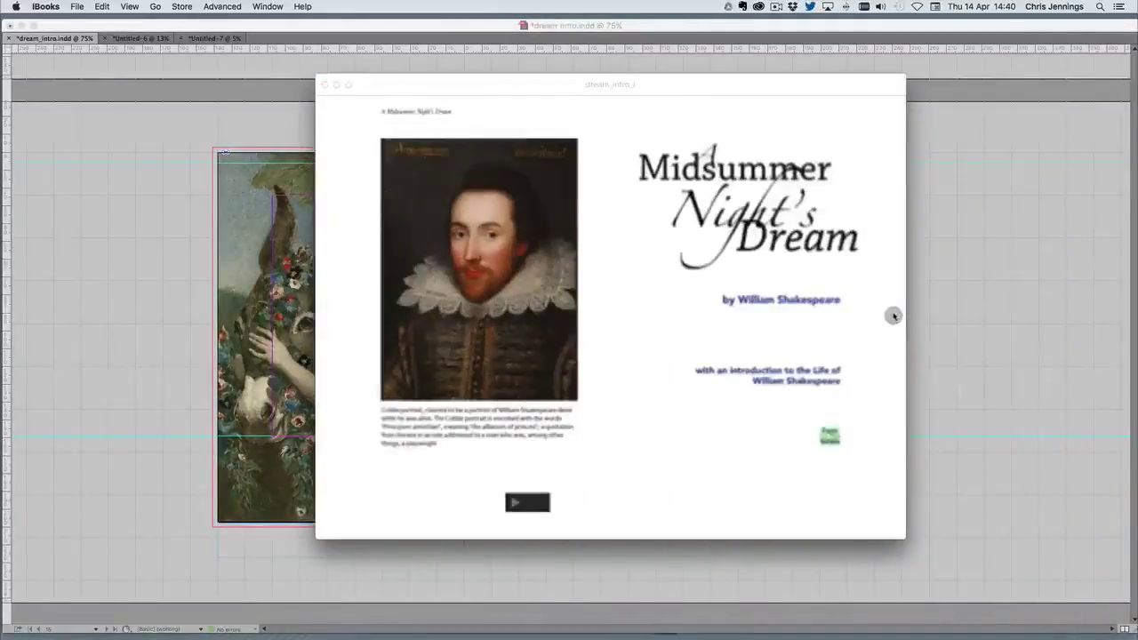
{"action": "left_click", "coordinate": [894, 315]}
{"action": "left_click", "coordinate": [893, 316]}
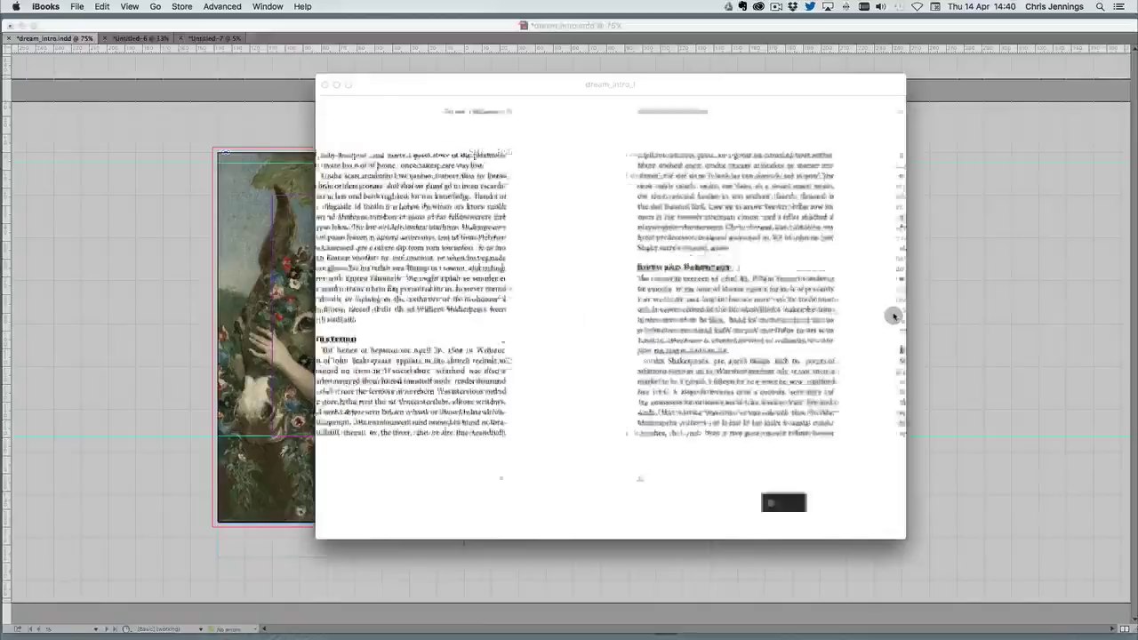
{"action": "left_click", "coordinate": [894, 315]}
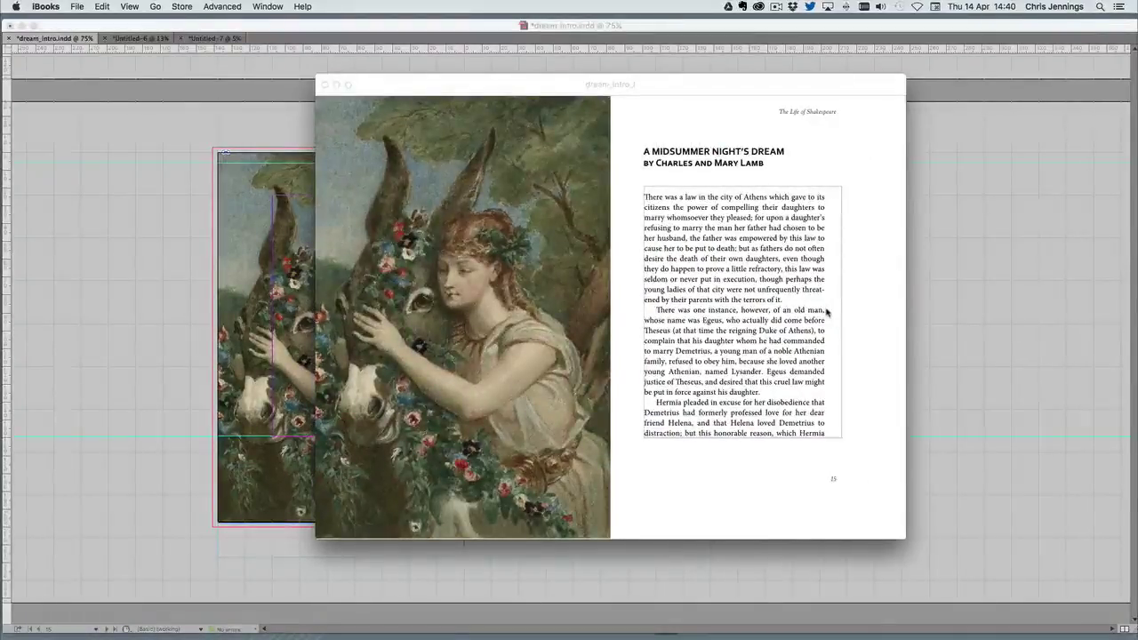
Scroll the story text down to the end within its frame, then back to the top.
{"action": "scroll", "coordinate": [826, 312], "scroll_direction": "down", "scroll_amount": 2}
{"action": "scroll", "coordinate": [826, 312], "scroll_direction": "down", "scroll_amount": 2}
{"action": "scroll", "coordinate": [825, 312], "scroll_direction": "down", "scroll_amount": 1}
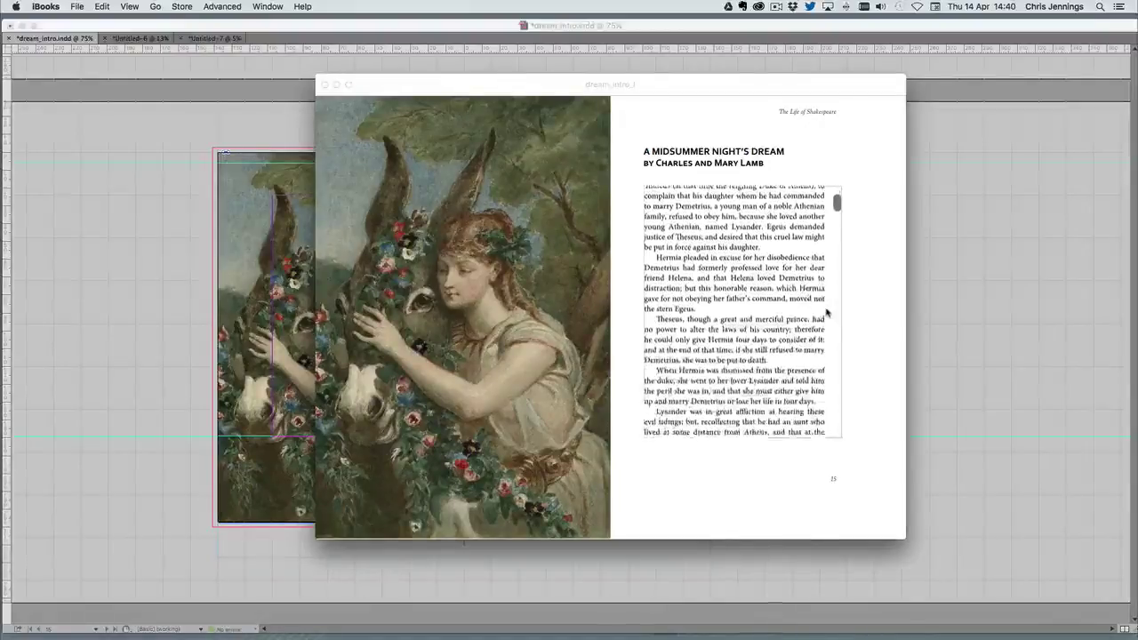
{"action": "scroll", "coordinate": [826, 312], "scroll_direction": "down", "scroll_amount": 1}
{"action": "scroll", "coordinate": [826, 313], "scroll_direction": "down", "scroll_amount": 2}
{"action": "scroll", "coordinate": [826, 313], "scroll_direction": "down", "scroll_amount": 3}
{"action": "scroll", "coordinate": [826, 313], "scroll_direction": "down", "scroll_amount": 3}
{"action": "scroll", "coordinate": [828, 302], "scroll_direction": "down", "scroll_amount": 1}
{"action": "scroll", "coordinate": [836, 267], "scroll_direction": "down", "scroll_amount": 3}
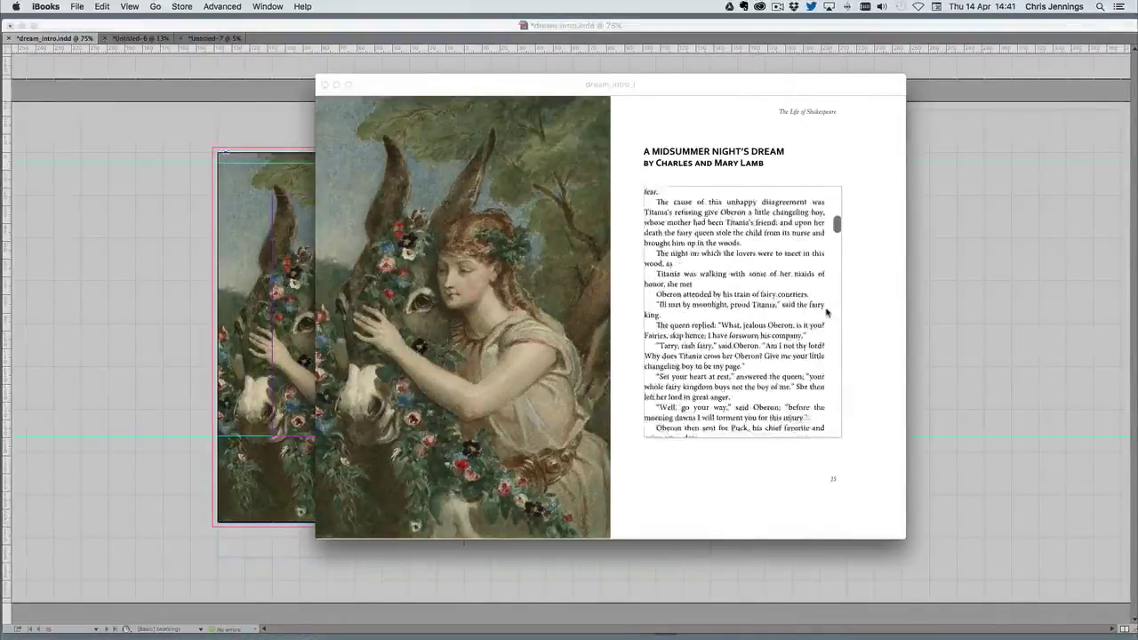
{"action": "mouse_move", "coordinate": [837, 229]}
{"action": "left_mouse_down"}
{"action": "mouse_move", "coordinate": [841, 419]}
{"action": "mouse_move", "coordinate": [837, 383]}
{"action": "left_mouse_up"}
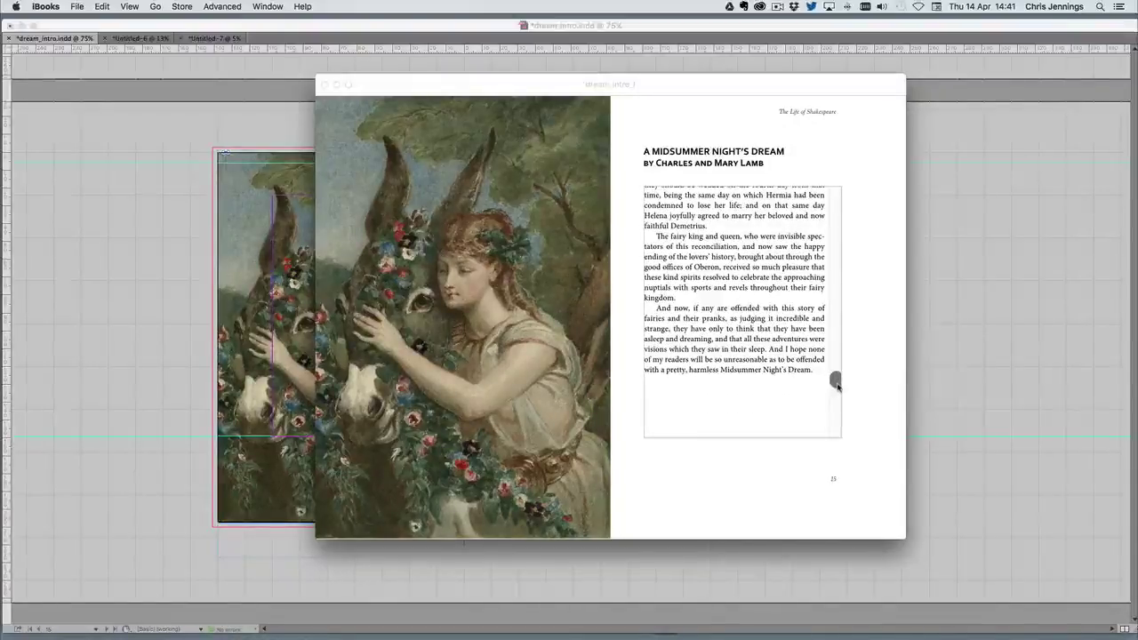
{"action": "left_click_drag", "start_coordinate": [837, 385], "coordinate": [838, 392]}
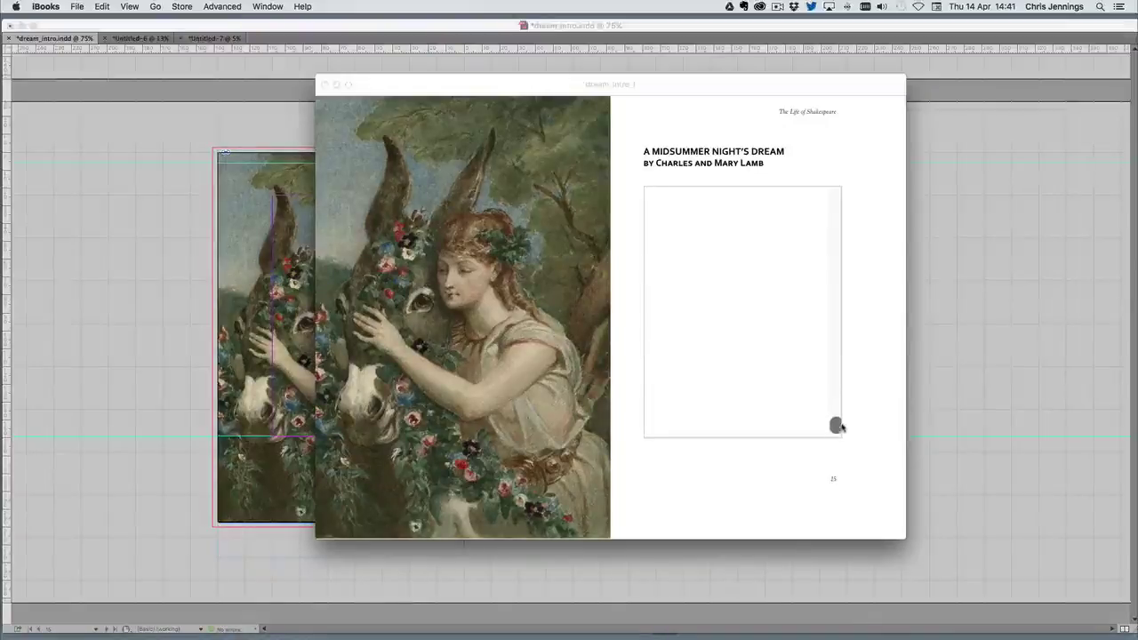
{"action": "left_click_drag", "start_coordinate": [841, 388], "coordinate": [843, 194]}
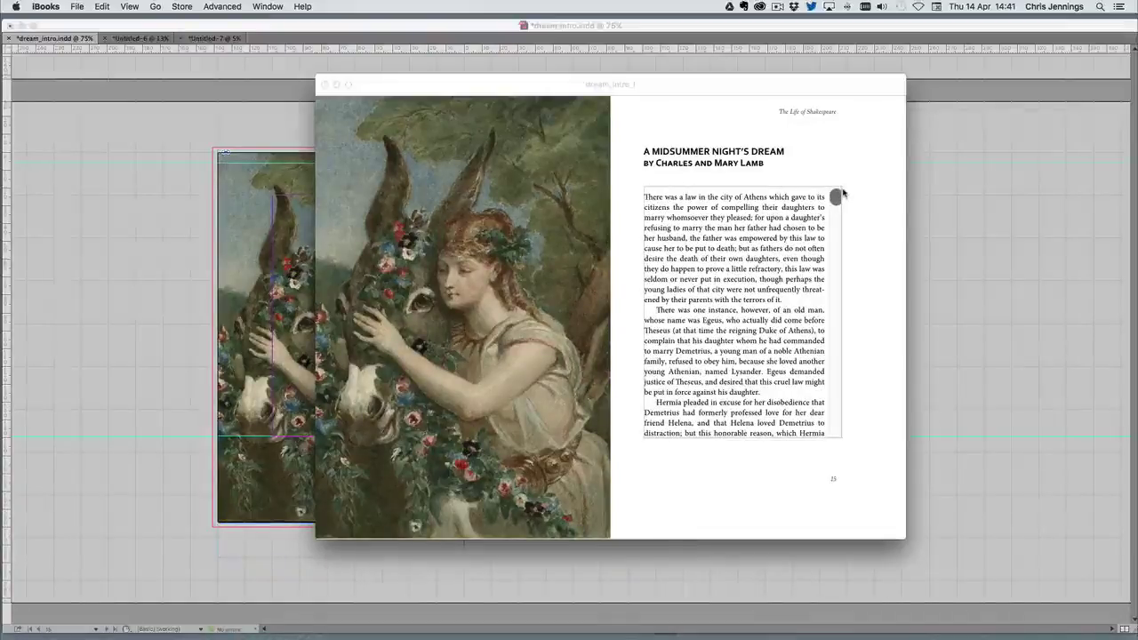